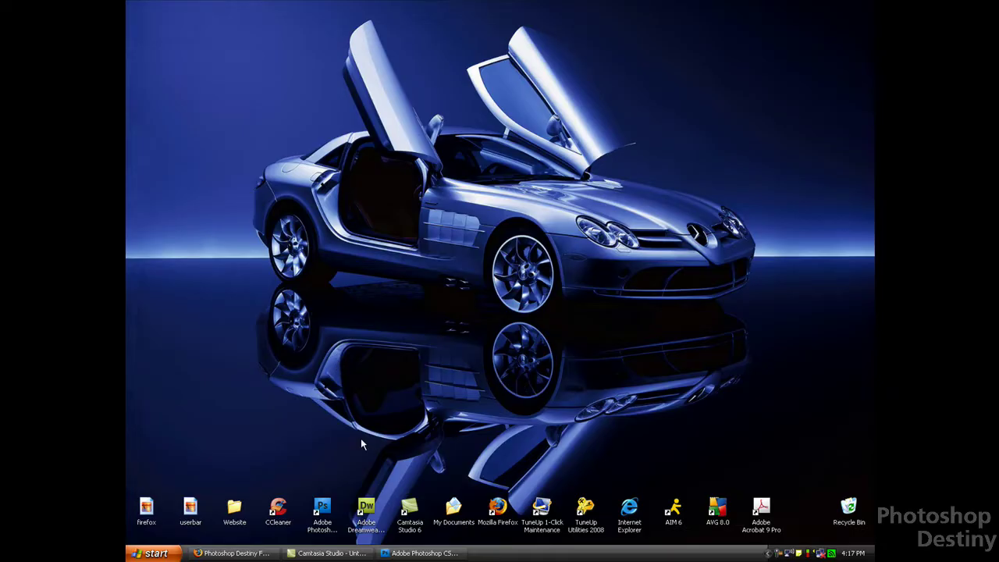
Step: Preview the finished userbar reference image from the desktop, then return to Photoshop
{"action": "left_click", "coordinate": [234, 553]}
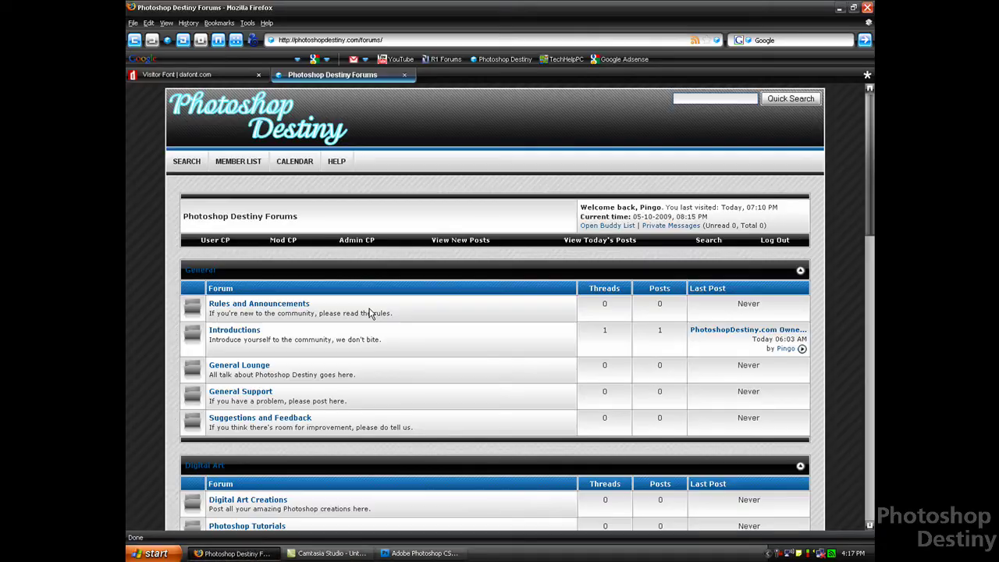
{"action": "scroll", "coordinate": [424, 346], "scroll_direction": "down", "scroll_amount": 5}
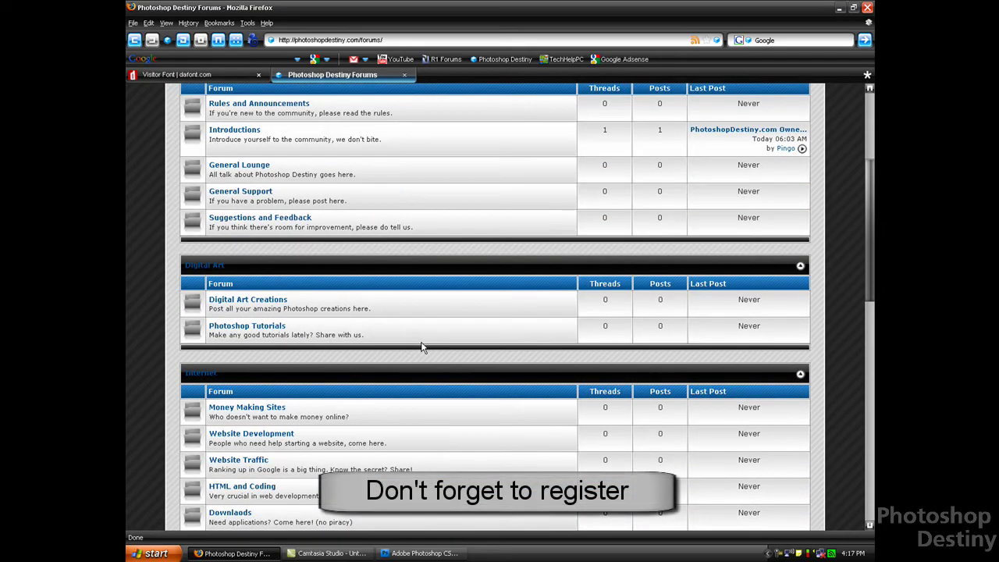
{"action": "scroll", "coordinate": [424, 346], "scroll_direction": "up", "scroll_amount": 5}
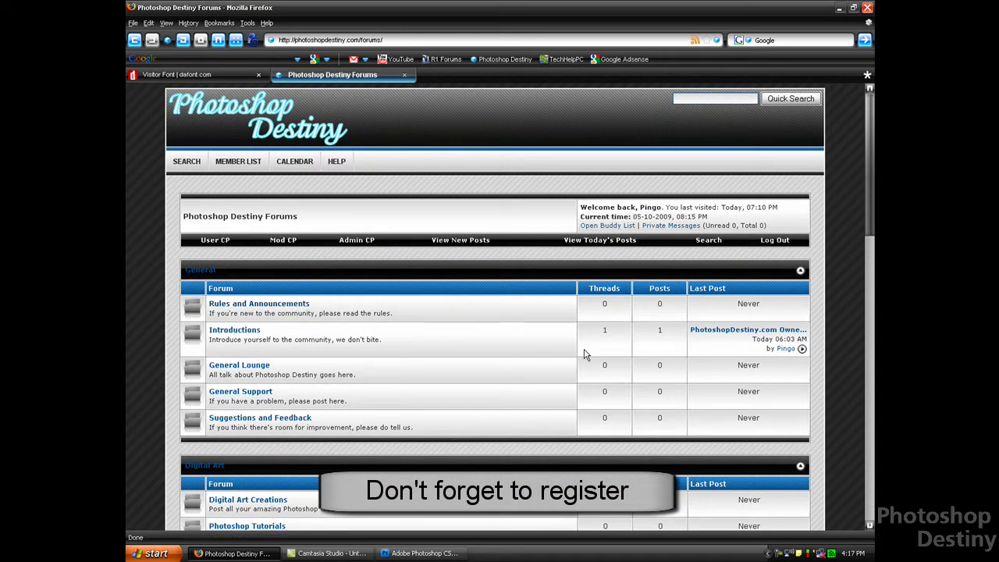
{"action": "left_click", "coordinate": [235, 553]}
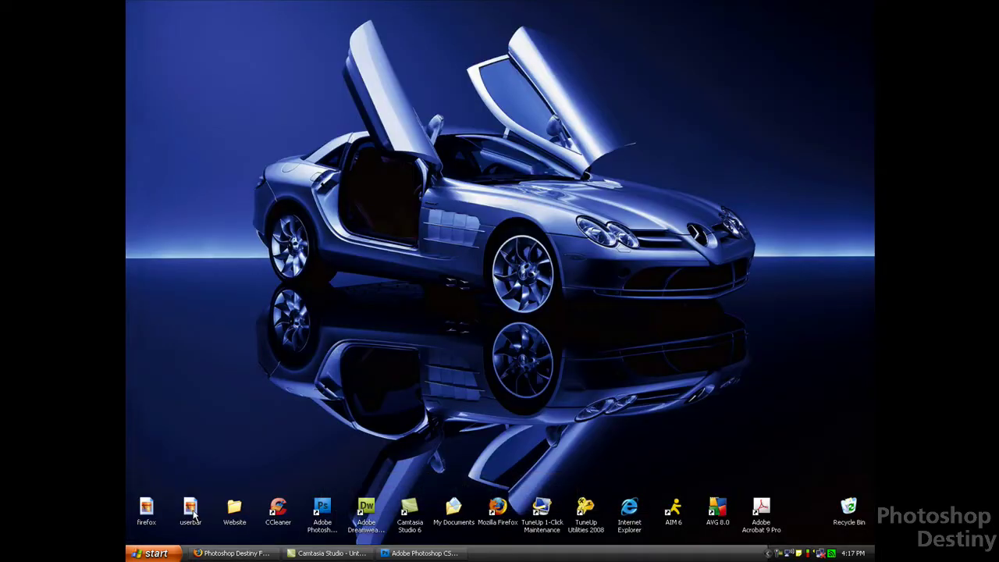
{"action": "left_click", "coordinate": [193, 511]}
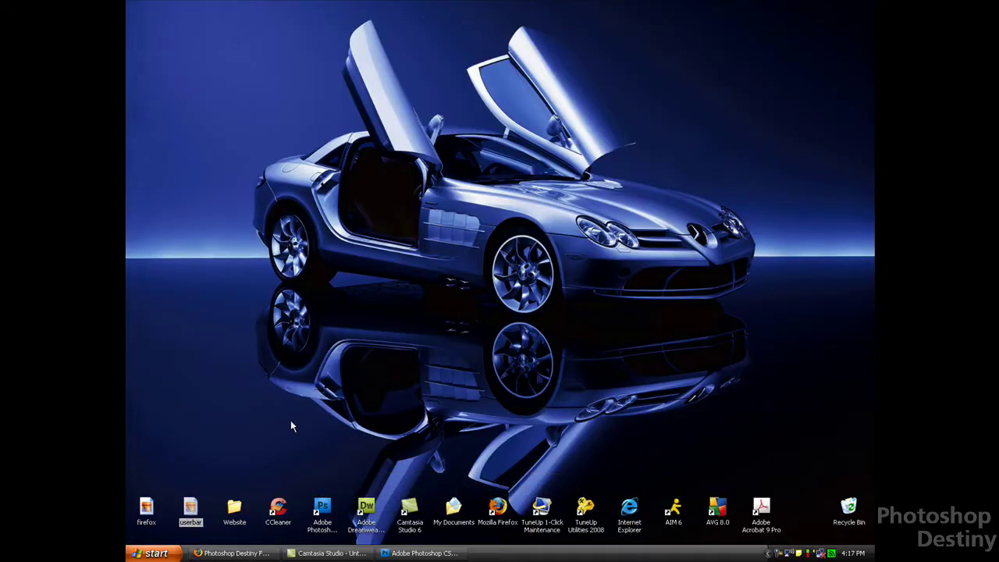
{"action": "double_click", "coordinate": [191, 508]}
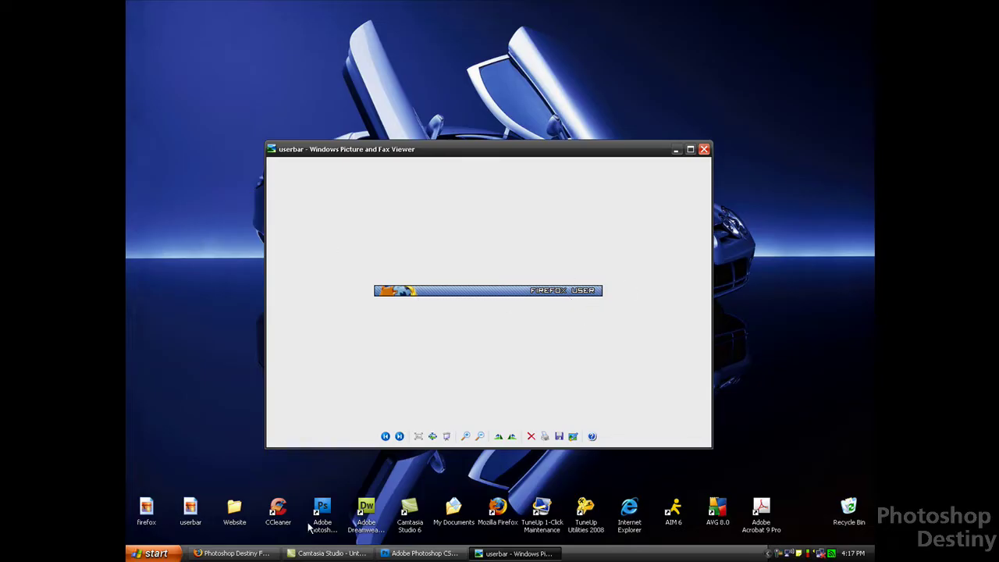
{"action": "left_click", "coordinate": [226, 554]}
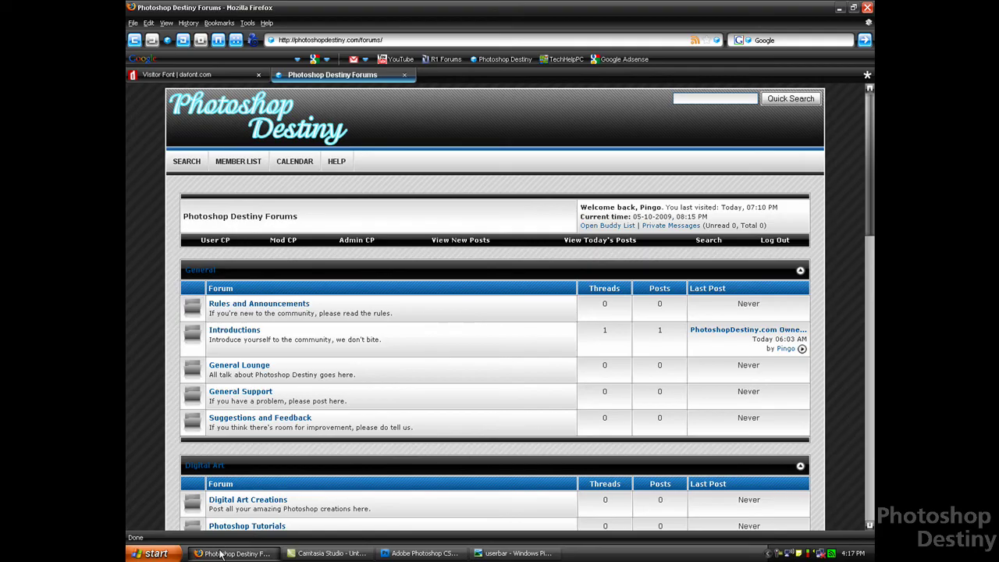
{"action": "left_click", "coordinate": [222, 554]}
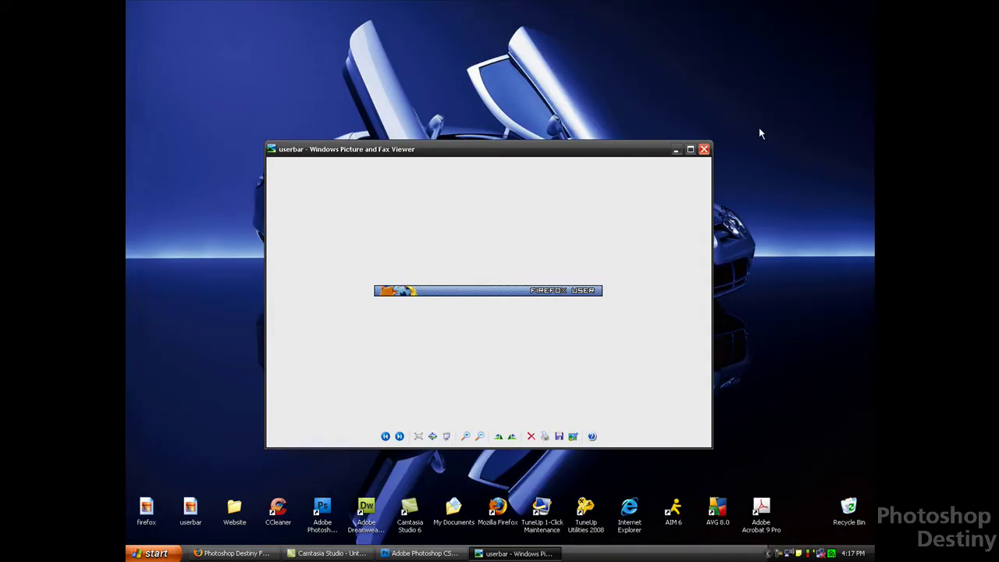
{"action": "left_click", "coordinate": [704, 149]}
{"action": "left_click", "coordinate": [421, 553]}
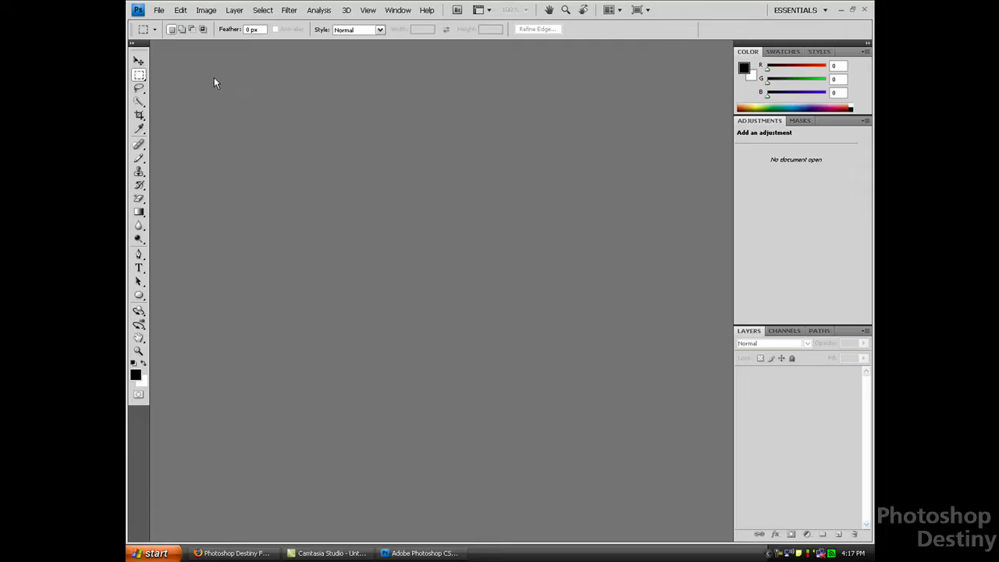
Step: Create a new white document named userbars, 390 × 19 px at 72 ppi
{"action": "left_click", "coordinate": [163, 11]}
{"action": "left_click", "coordinate": [168, 25]}
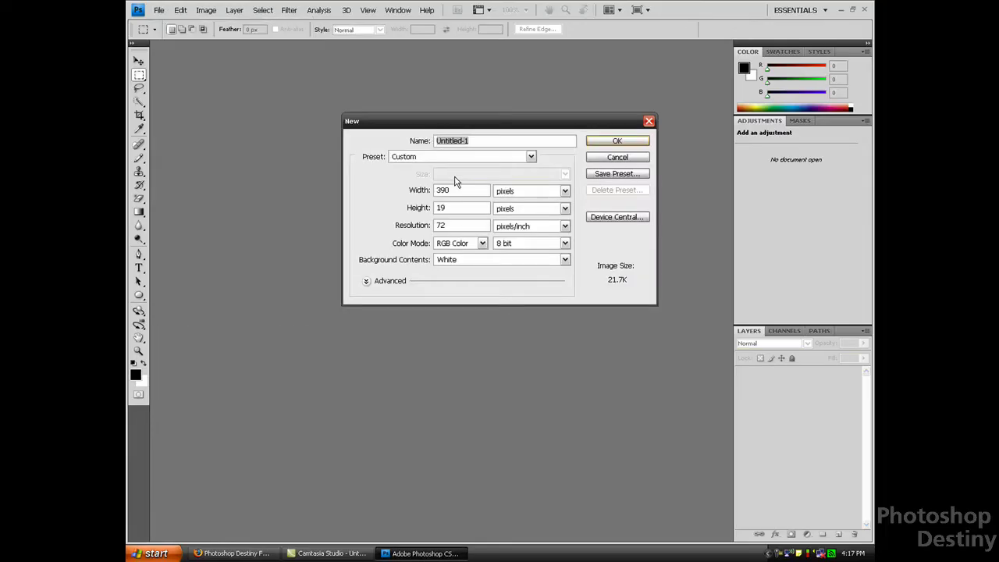
{"action": "type", "text": "userbars"}
{"action": "double_click", "coordinate": [448, 193]}
{"action": "double_click", "coordinate": [450, 207]}
{"action": "double_click", "coordinate": [447, 224]}
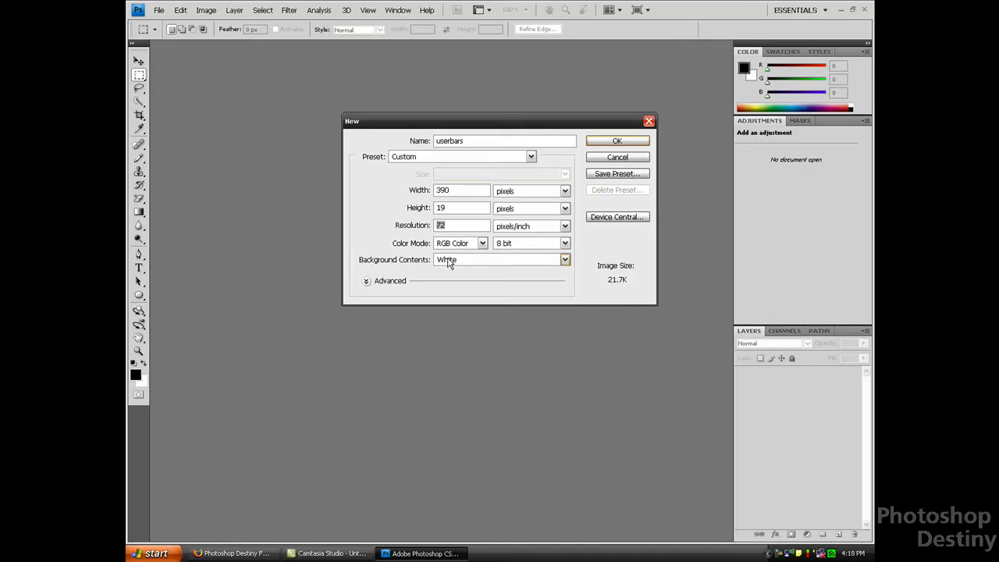
{"action": "left_click", "coordinate": [616, 142]}
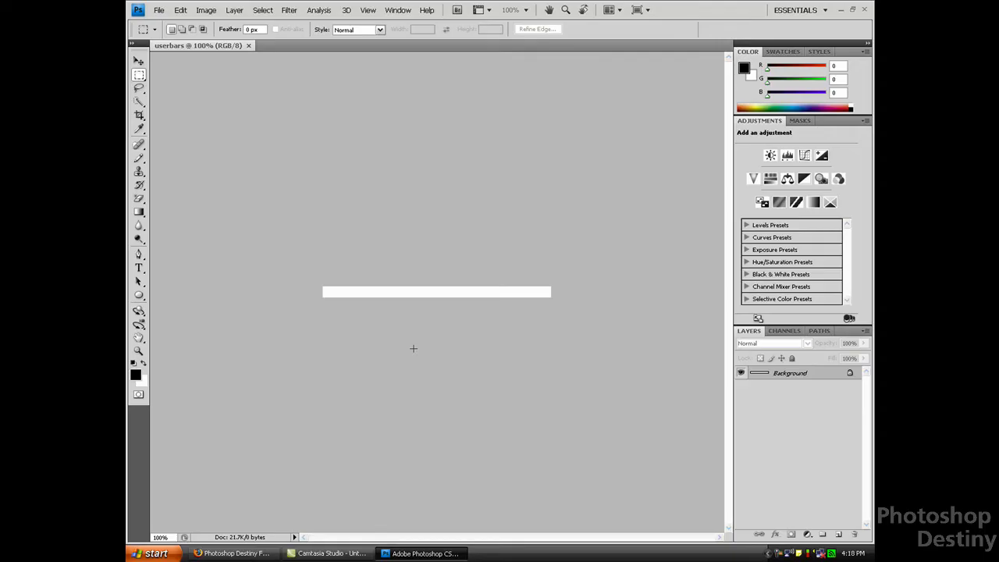
Step: Zoom to 200% and convert the Background into the editable Layer 0
{"action": "key", "text": "ctrl+plus"}
{"action": "key", "text": "ctrl+plus"}
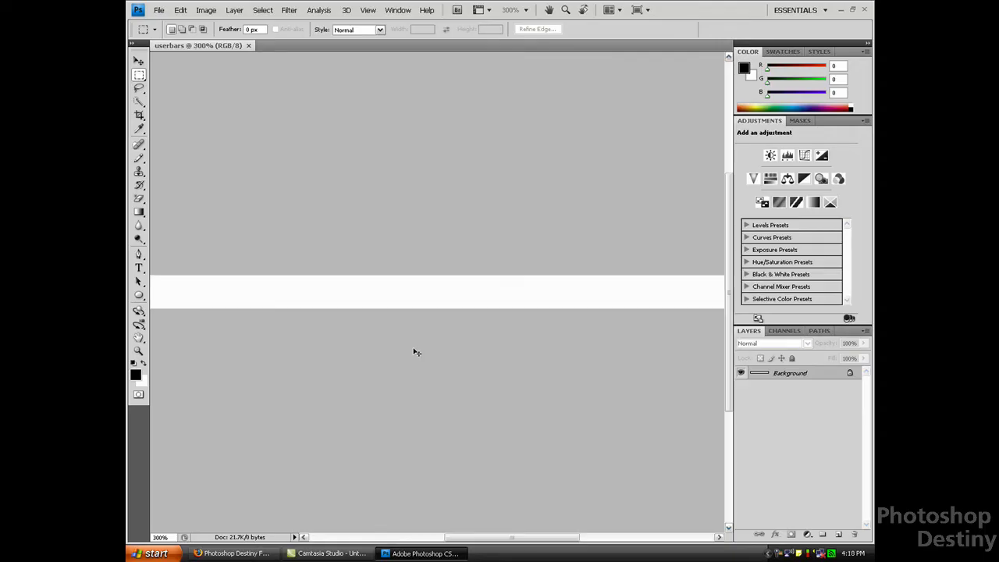
{"action": "key", "text": "ctrl+minus"}
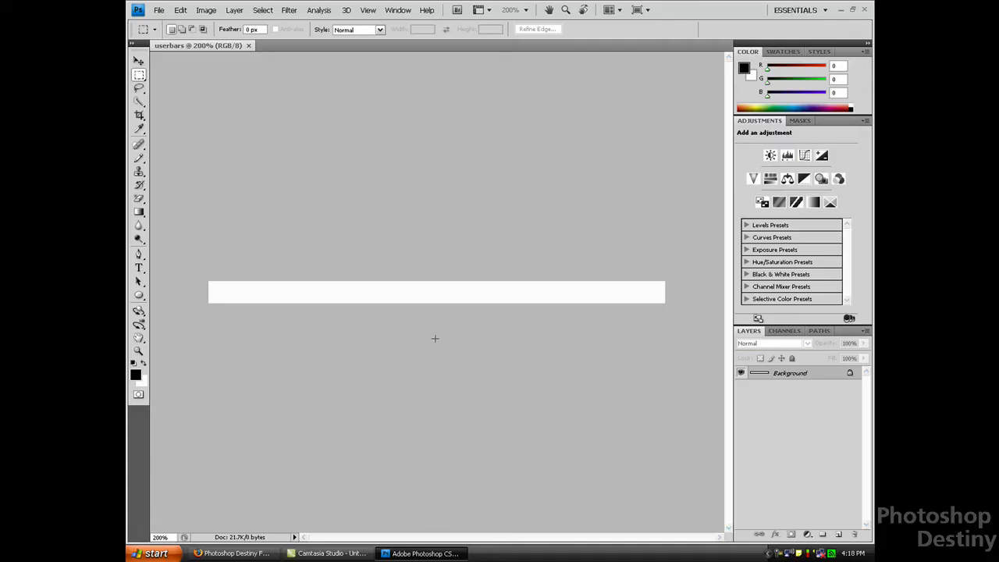
{"action": "double_click", "coordinate": [851, 374]}
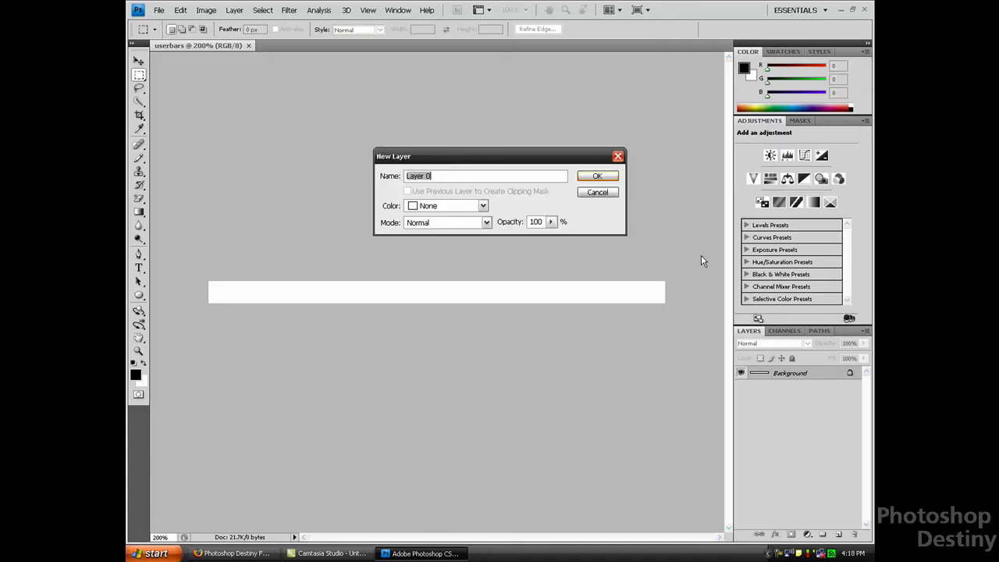
{"action": "left_click", "coordinate": [600, 178]}
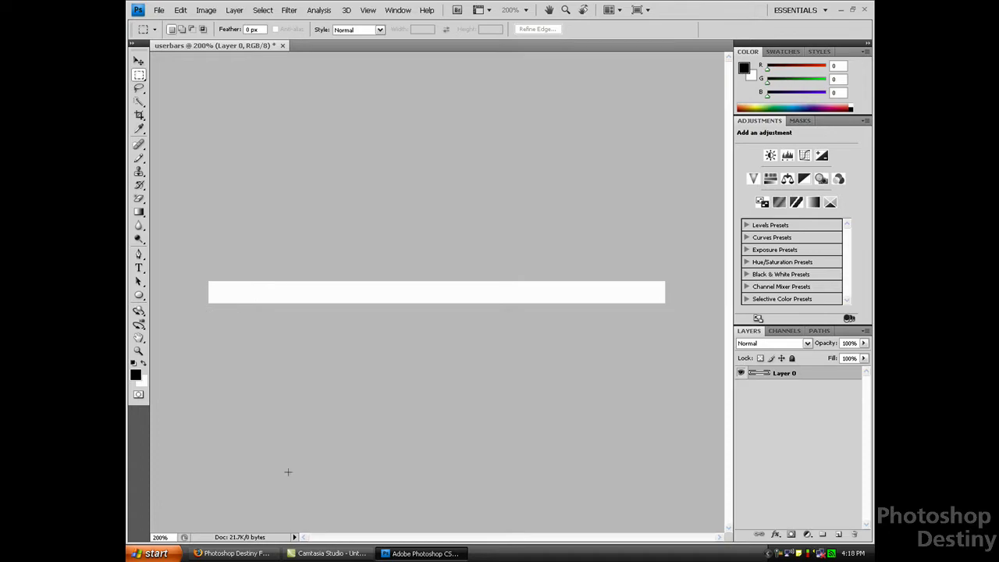
{"action": "left_click", "coordinate": [421, 552]}
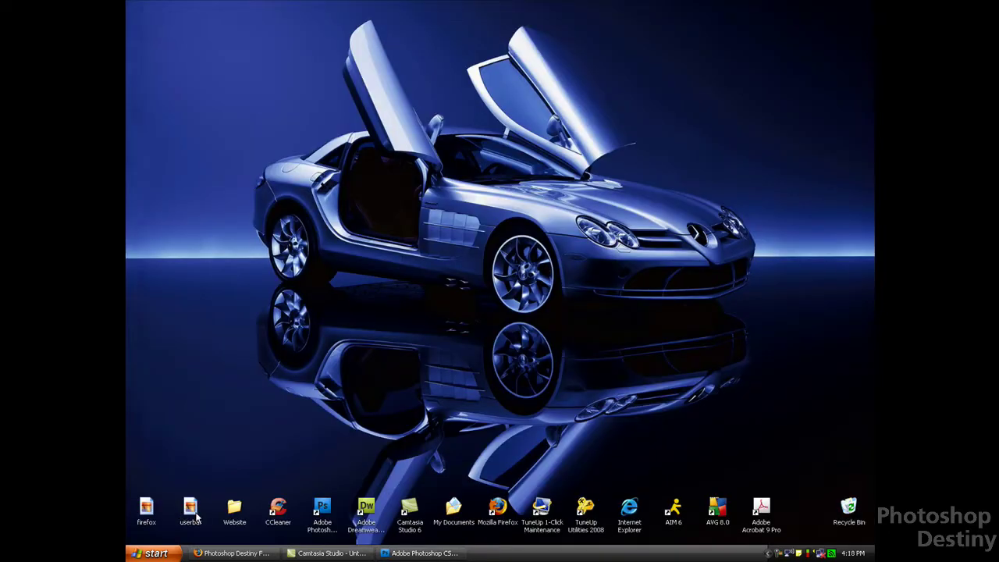
Step: Open the userbar image from the desktop in Picture and Fax Viewer, zooming in and out
{"action": "left_click", "coordinate": [192, 511]}
{"action": "double_click", "coordinate": [192, 512]}
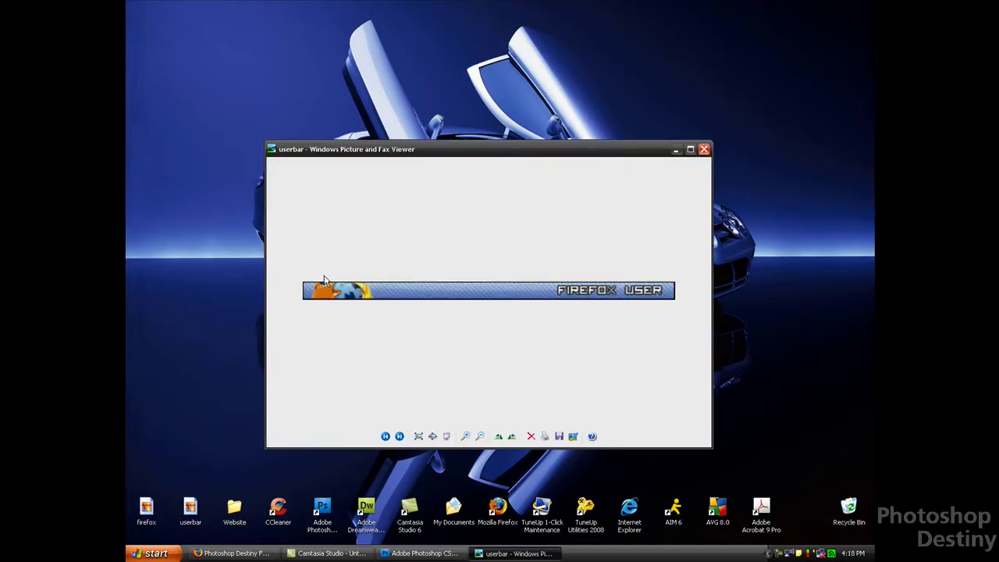
{"action": "scroll", "coordinate": [677, 306], "scroll_direction": "up", "scroll_amount": 1}
{"action": "scroll", "coordinate": [677, 306], "scroll_direction": "down", "scroll_amount": 1}
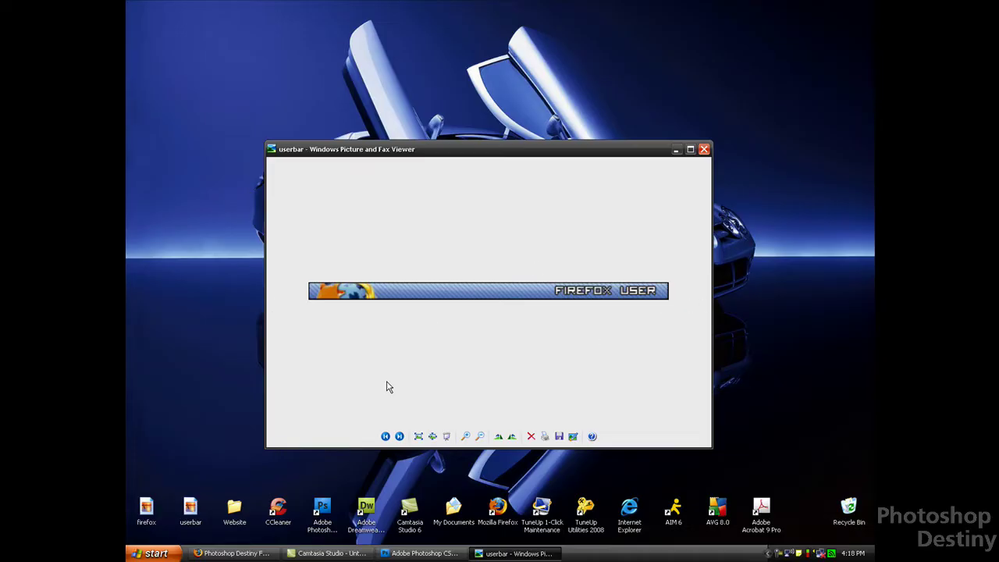
Step: Draw a vertical line at the bar's left edge with the Line tool
{"action": "left_click", "coordinate": [422, 553]}
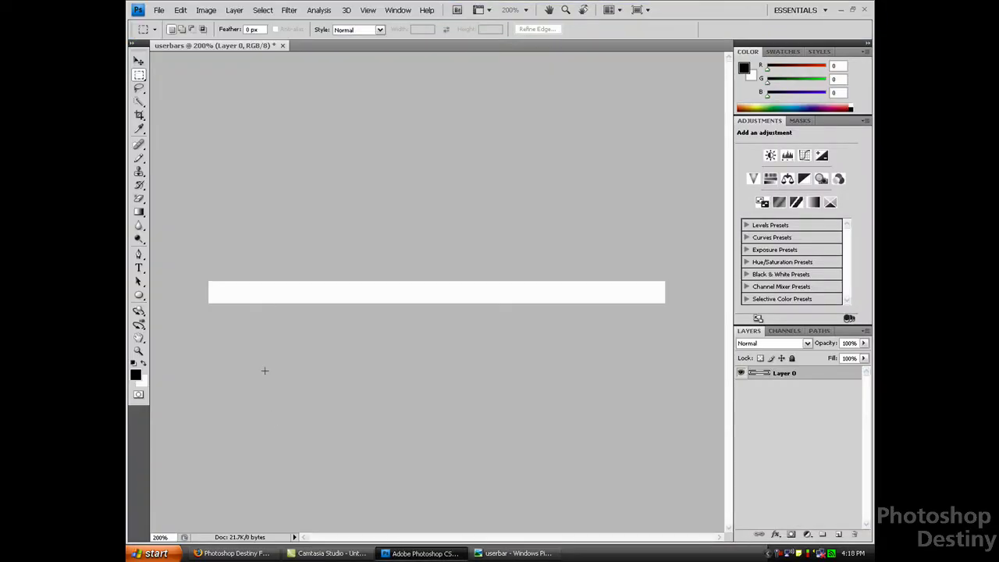
{"action": "left_click_drag", "start_coordinate": [139, 295], "coordinate": [181, 338]}
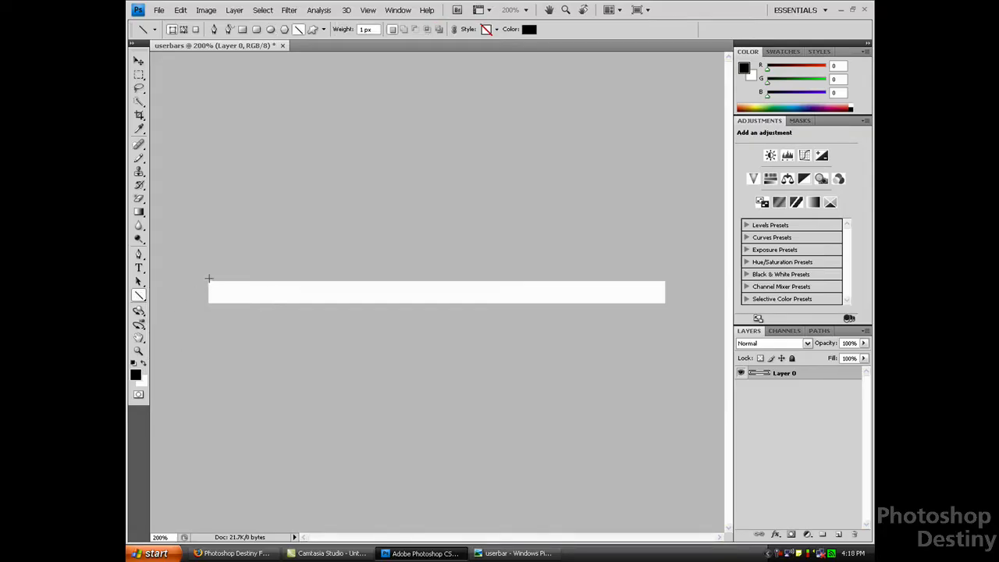
{"action": "left_click_drag", "start_coordinate": [211, 295], "coordinate": [209, 313]}
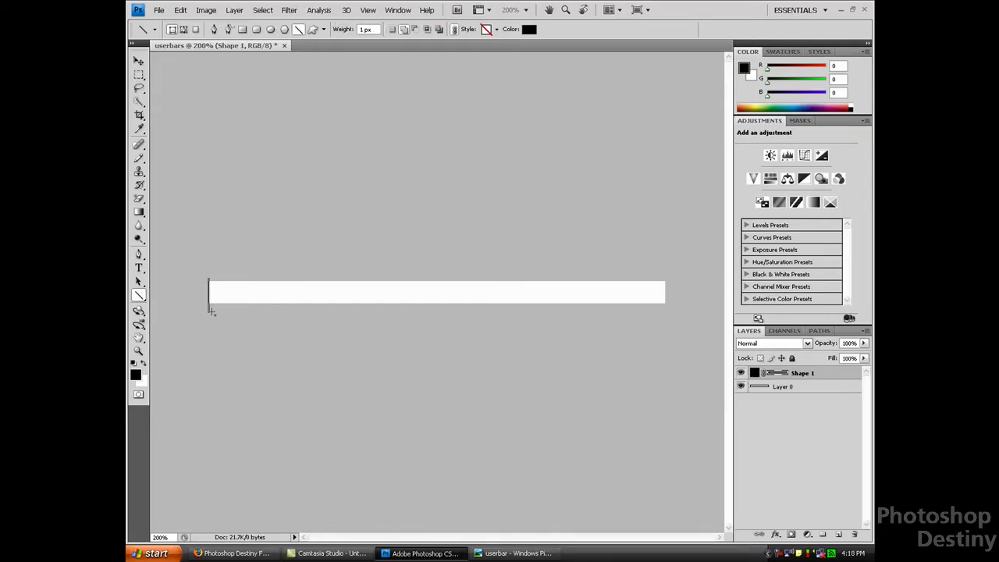
{"action": "left_click", "coordinate": [782, 375]}
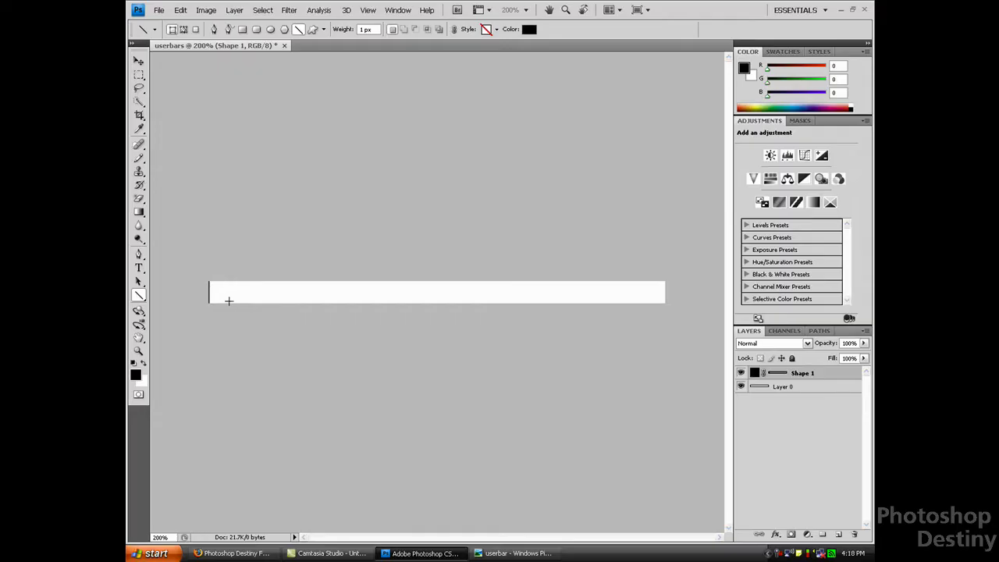
Step: Give the Shape 1 line a 1 px Stroke layer style
{"action": "right_click", "coordinate": [810, 376]}
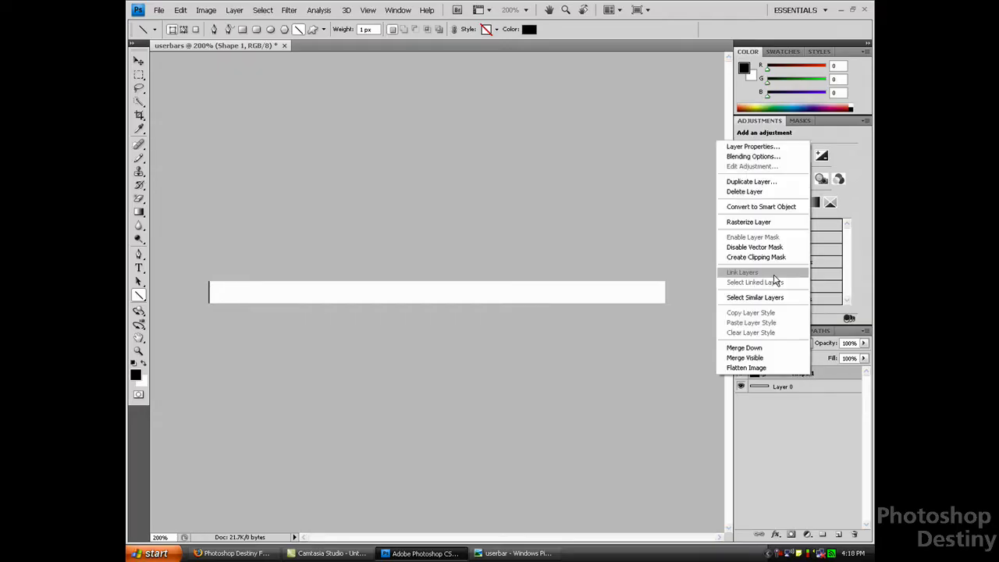
{"action": "left_click", "coordinate": [754, 156]}
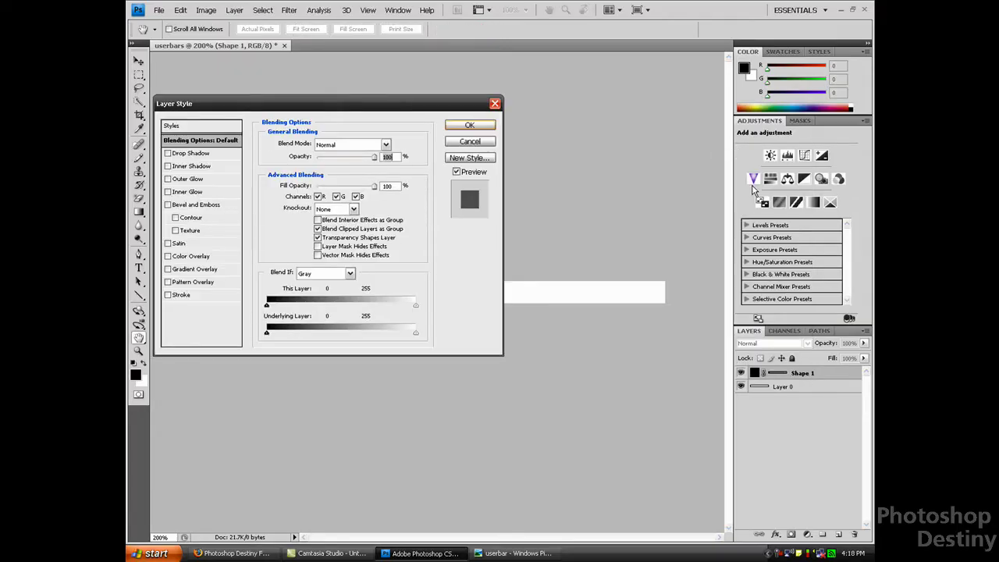
{"action": "left_click_drag", "start_coordinate": [367, 103], "coordinate": [579, 119]}
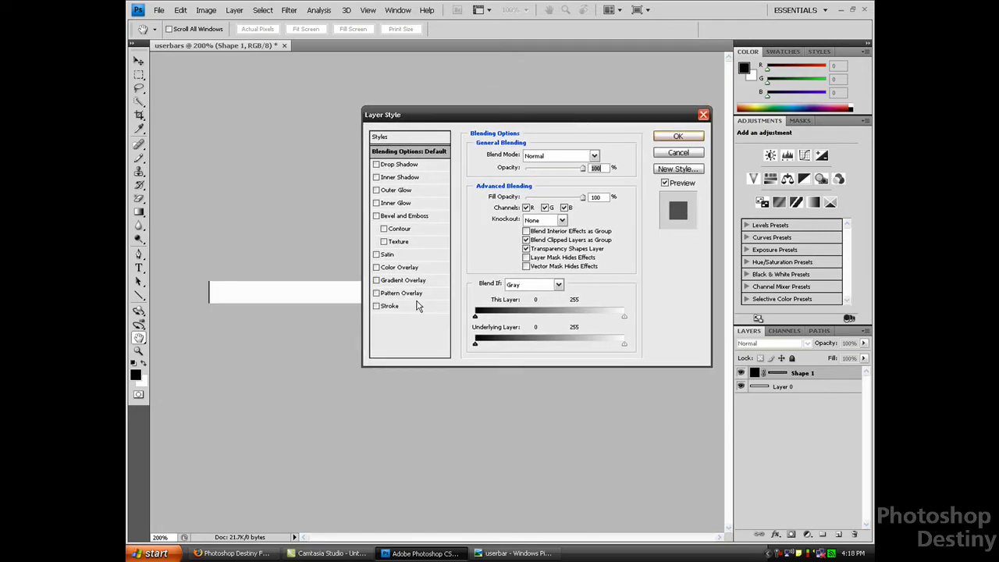
{"action": "left_click", "coordinate": [388, 306]}
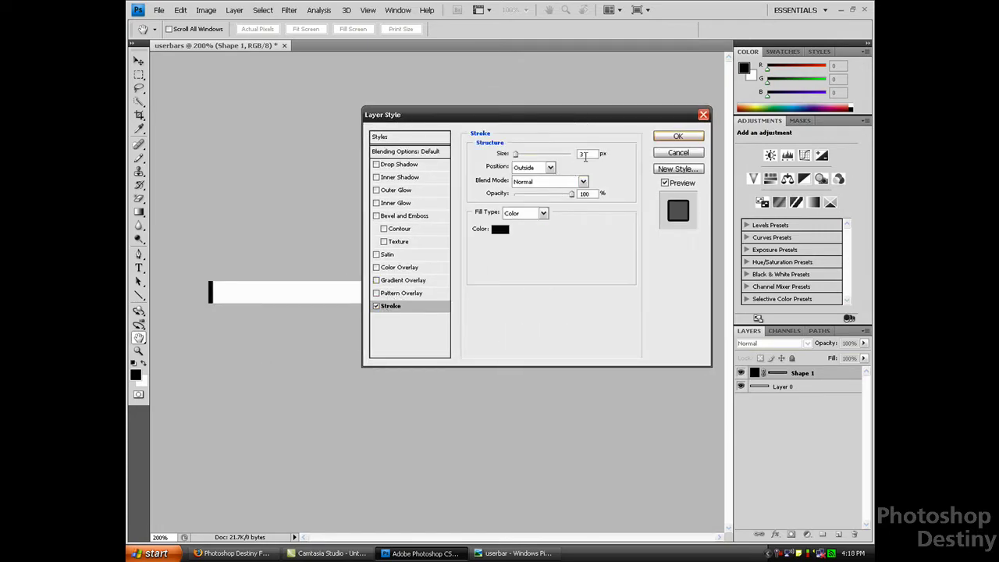
{"action": "type", "text": "1"}
{"action": "left_click", "coordinate": [693, 136]}
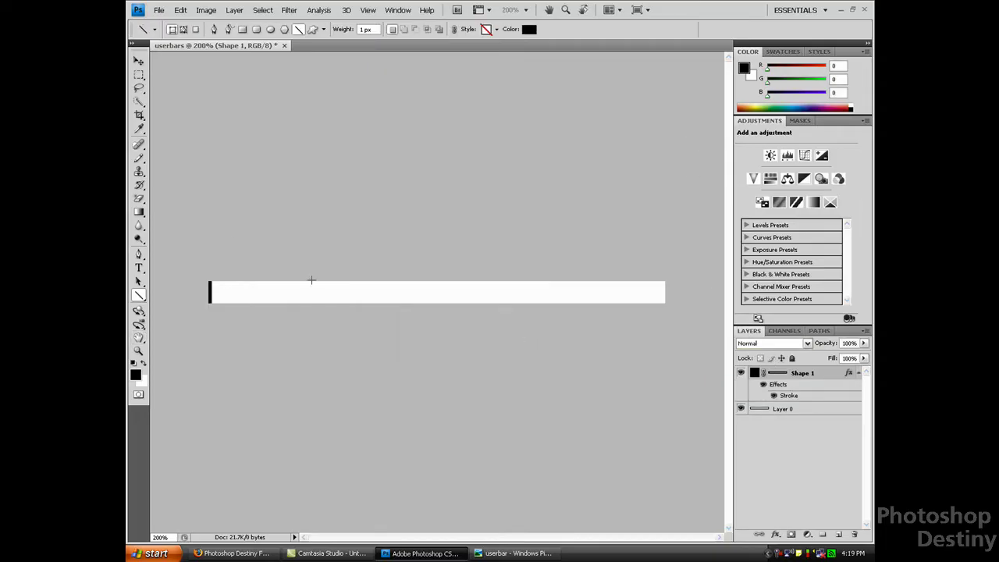
Step: Duplicate Shape 1 and move the copy to the bar's right end
{"action": "left_click", "coordinate": [138, 60]}
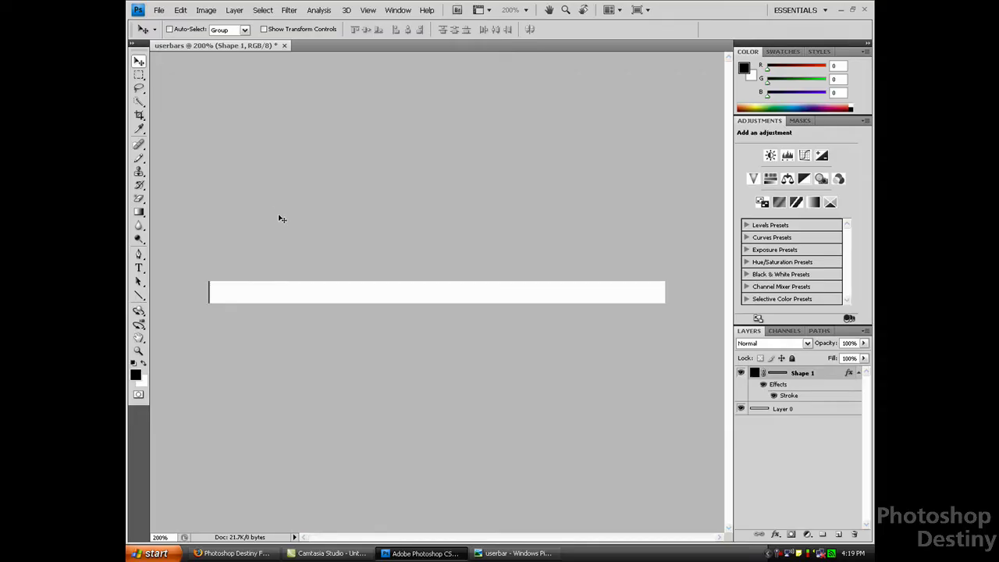
{"action": "key", "text": "ctrl+minus"}
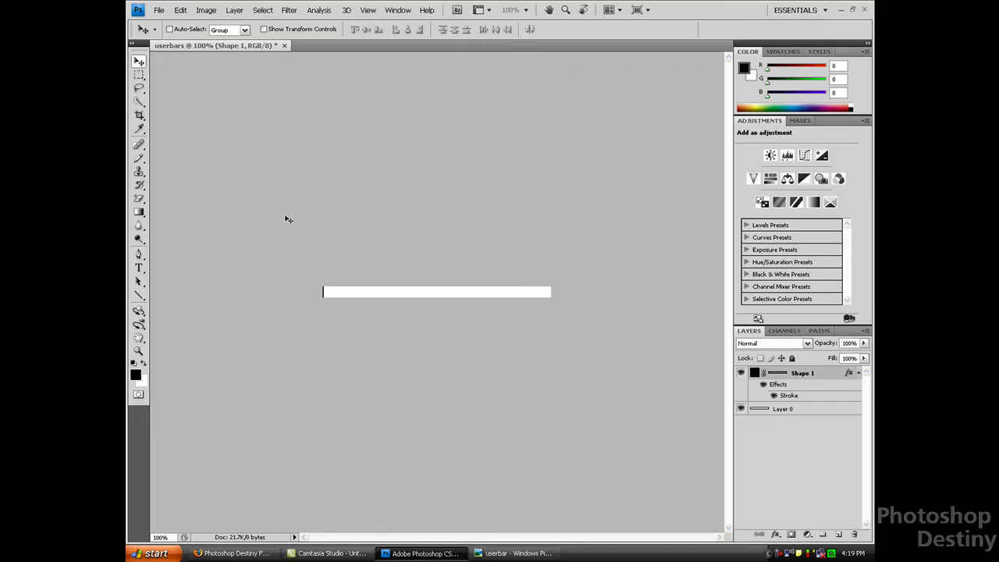
{"action": "key", "text": "ctrl+plus"}
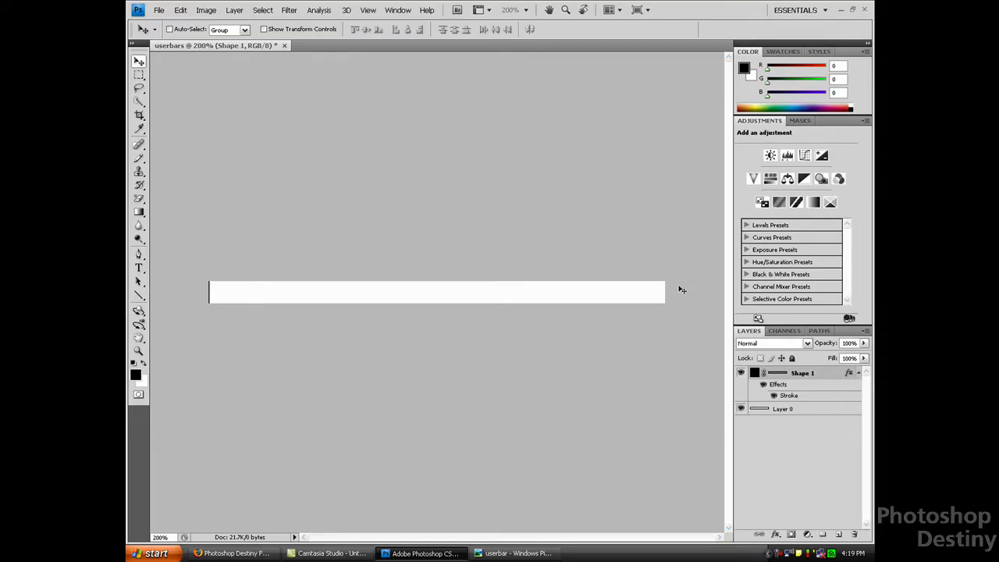
{"action": "right_click", "coordinate": [821, 373]}
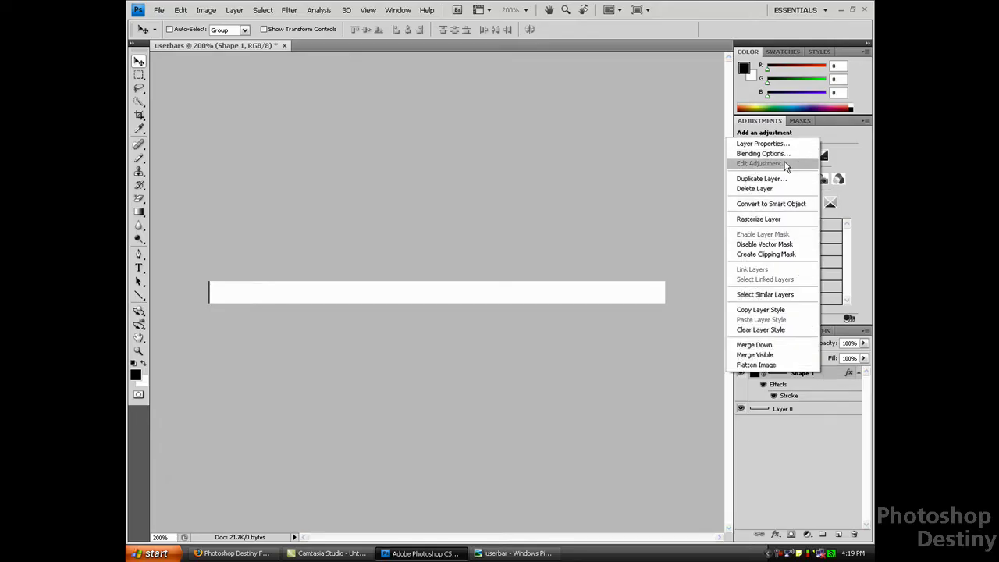
{"action": "left_click", "coordinate": [761, 178]}
{"action": "key", "text": "Return"}
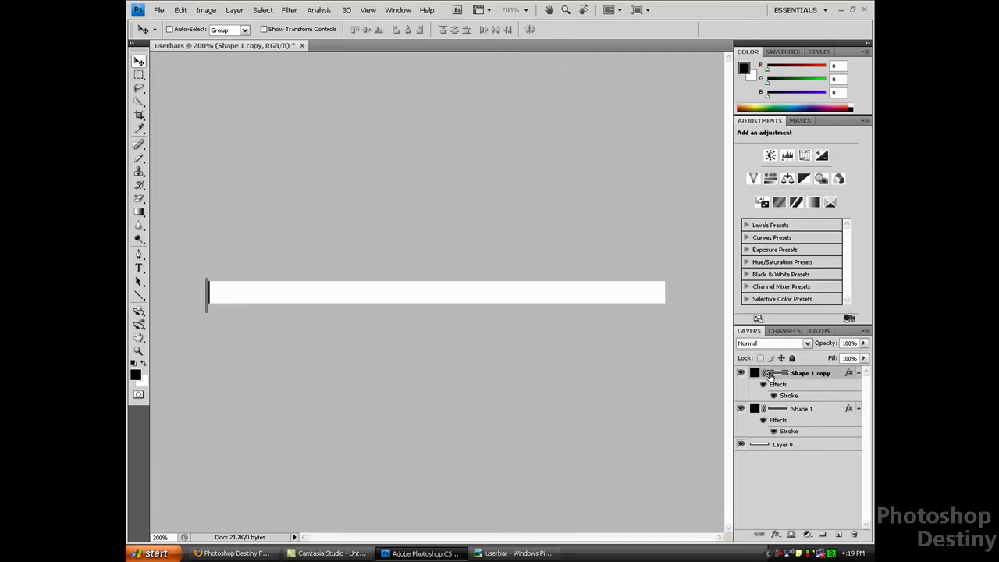
{"action": "left_click_drag", "start_coordinate": [203, 305], "coordinate": [638, 316]}
Step: Draw a line along the bar's top edge and give it a 2 px stroke
{"action": "left_click", "coordinate": [140, 294]}
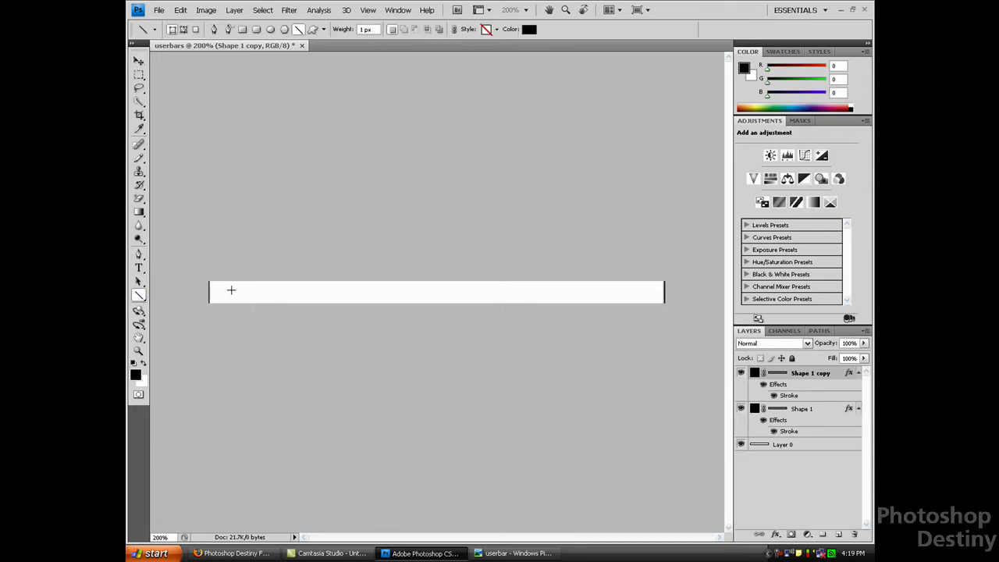
{"action": "left_click_drag", "start_coordinate": [205, 281], "coordinate": [667, 293]}
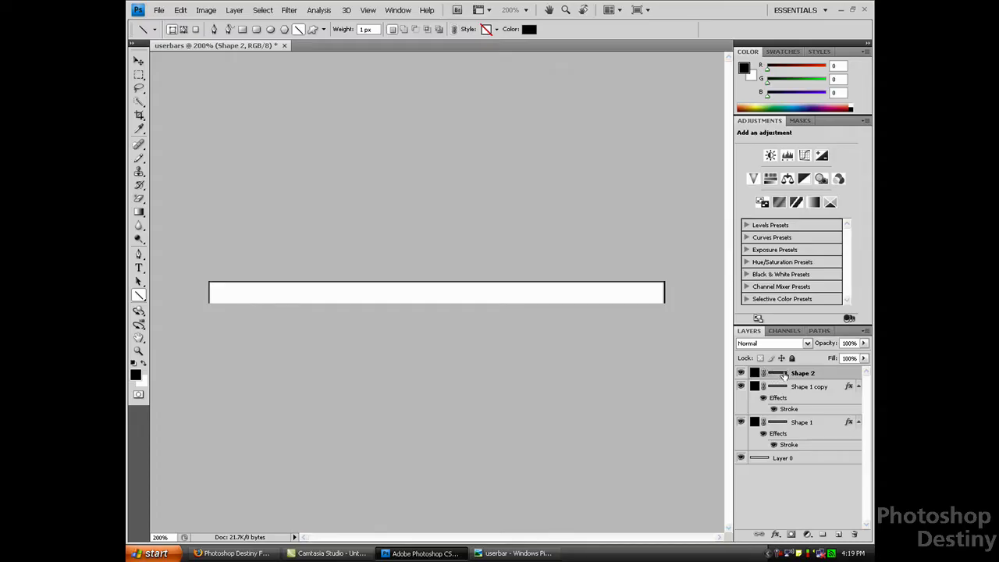
{"action": "right_click", "coordinate": [818, 373]}
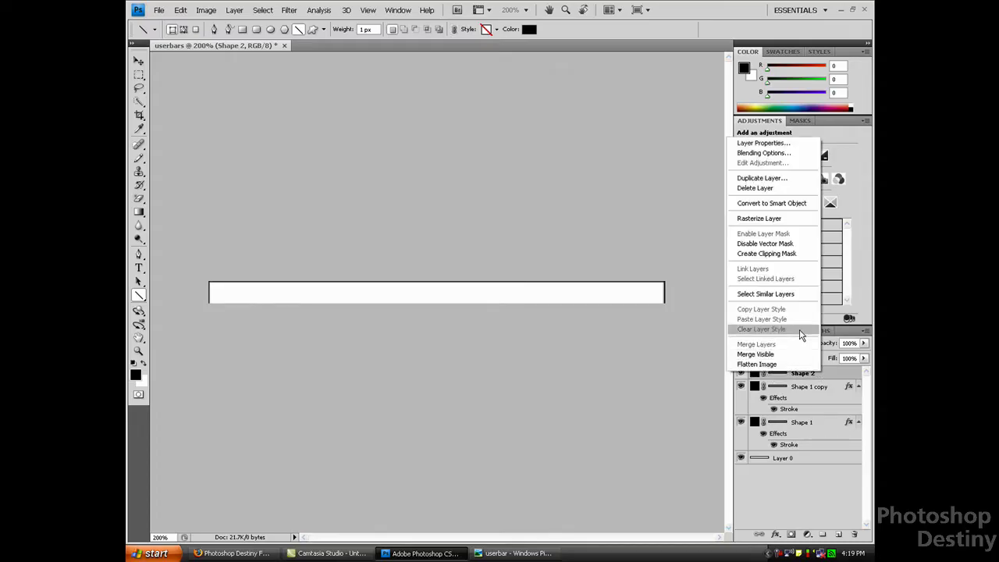
{"action": "left_click", "coordinate": [771, 154]}
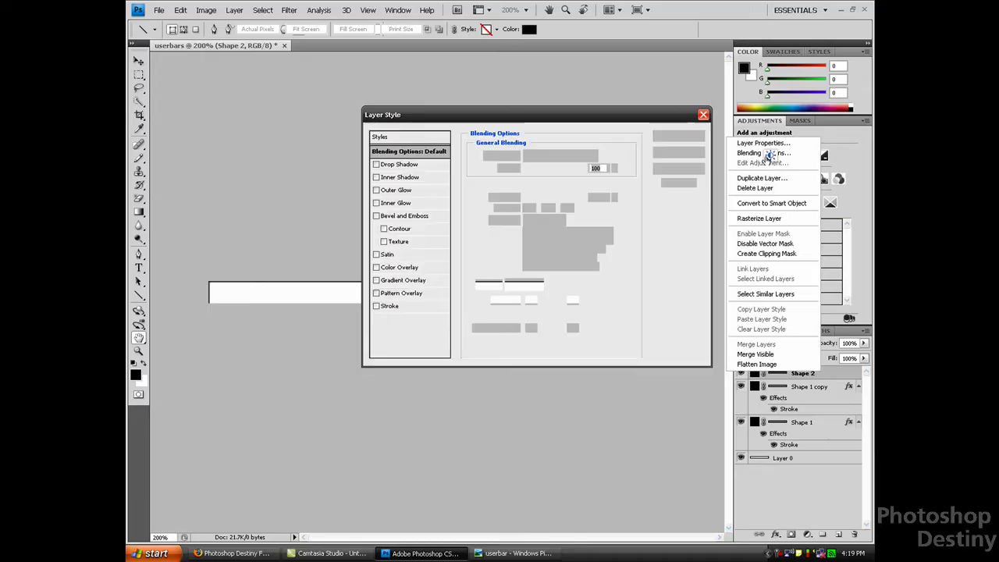
{"action": "left_click", "coordinate": [386, 307]}
{"action": "double_click", "coordinate": [582, 154]}
{"action": "type", "text": "2"}
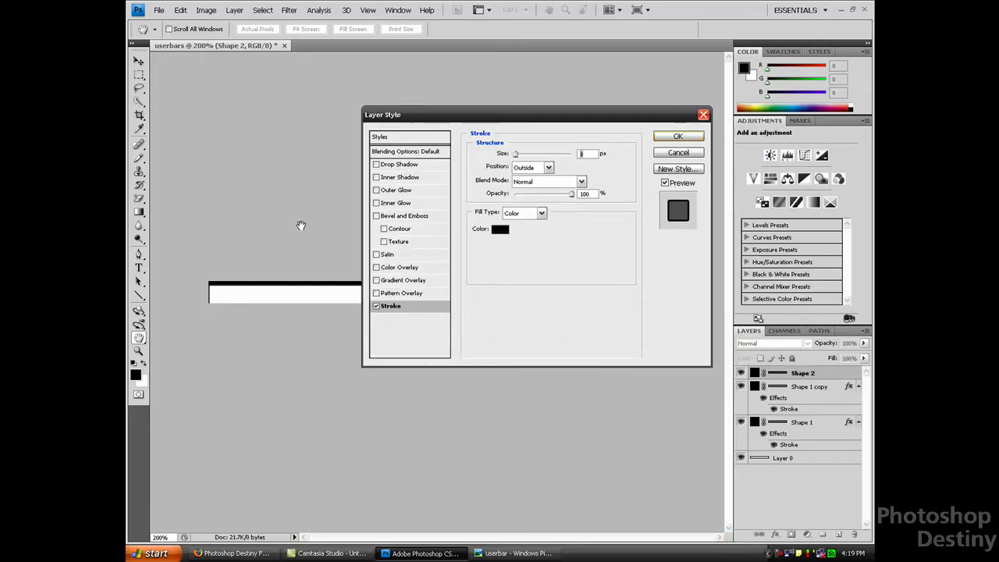
{"action": "left_click", "coordinate": [692, 141]}
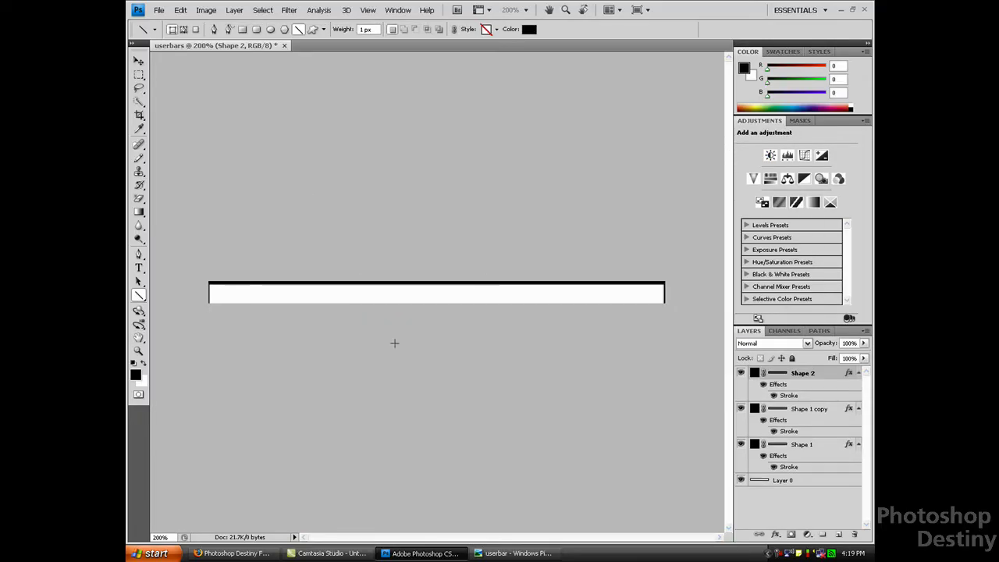
Step: Duplicate Shape 2 and move the copy down to the bar's bottom edge
{"action": "left_click", "coordinate": [139, 61]}
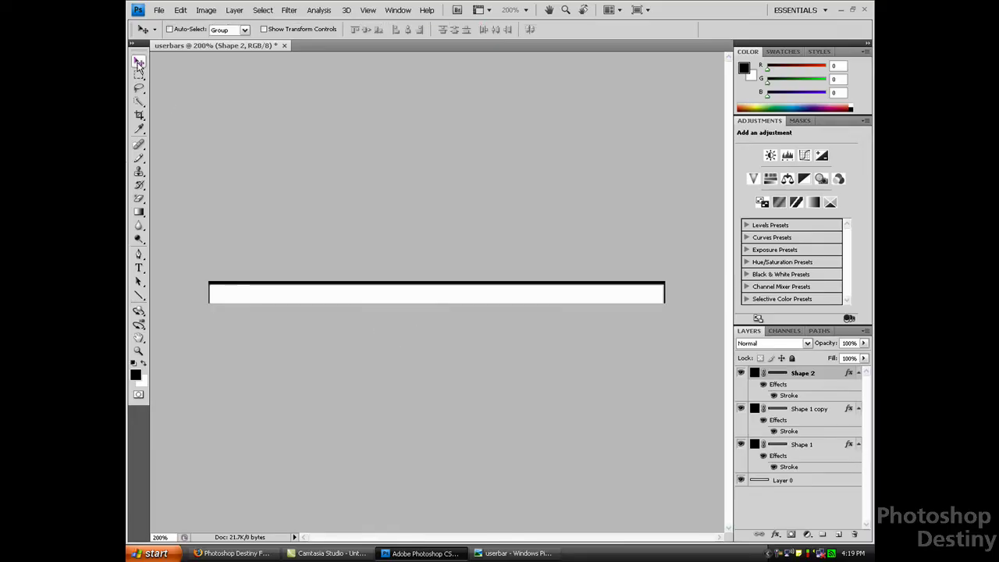
{"action": "left_click", "coordinate": [372, 306]}
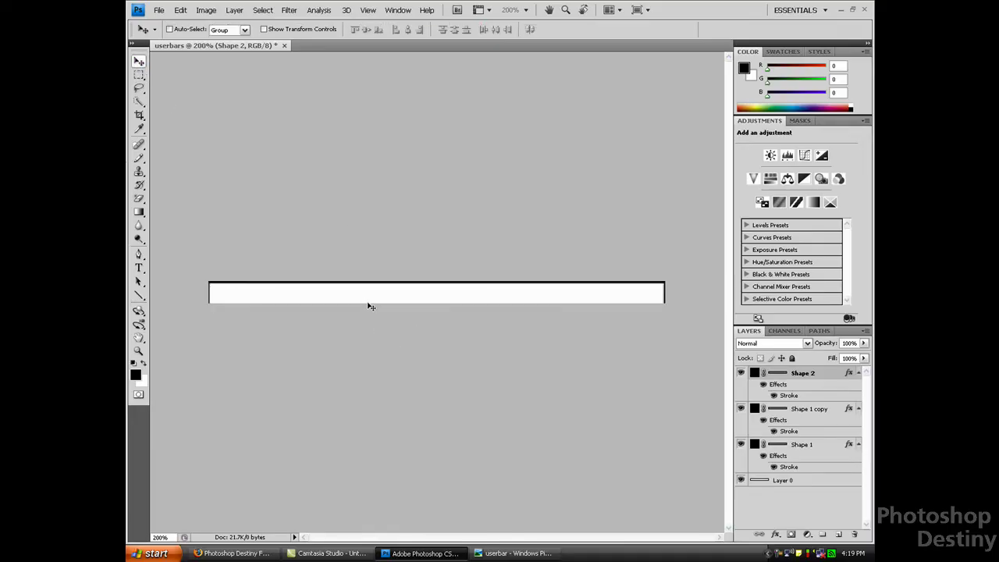
{"action": "right_click", "coordinate": [801, 377]}
{"action": "left_click", "coordinate": [749, 181]}
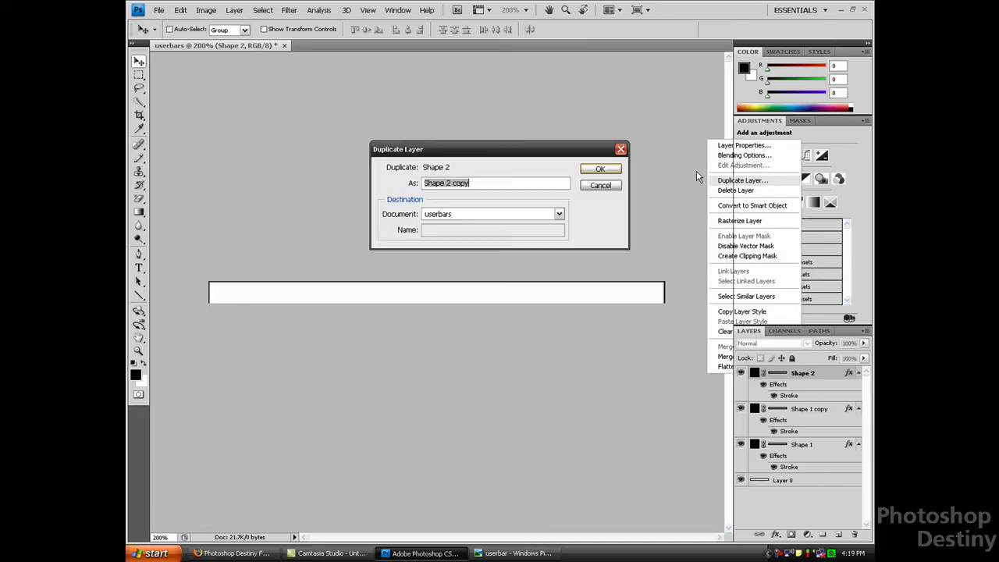
{"action": "left_click", "coordinate": [600, 169]}
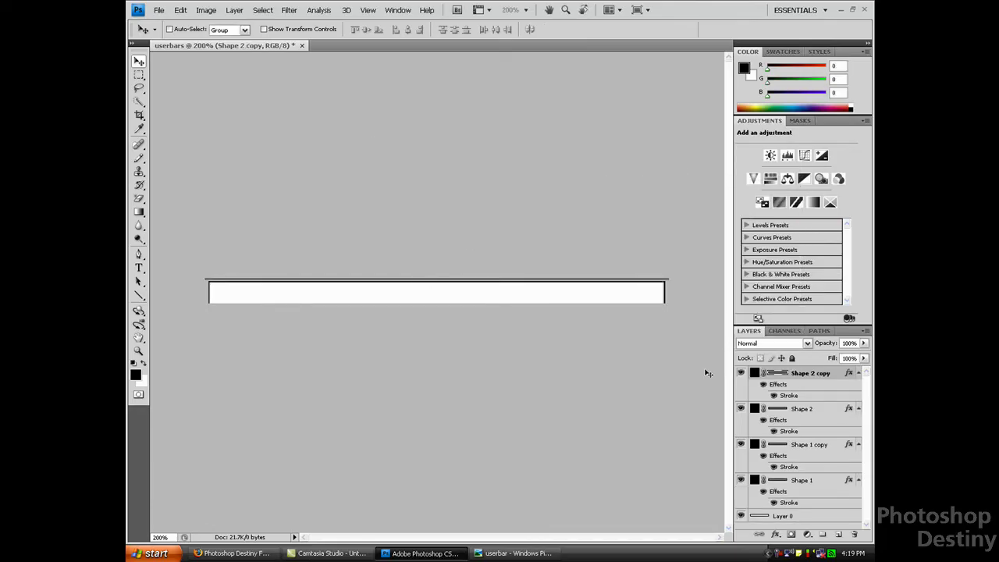
{"action": "left_click", "coordinate": [783, 373]}
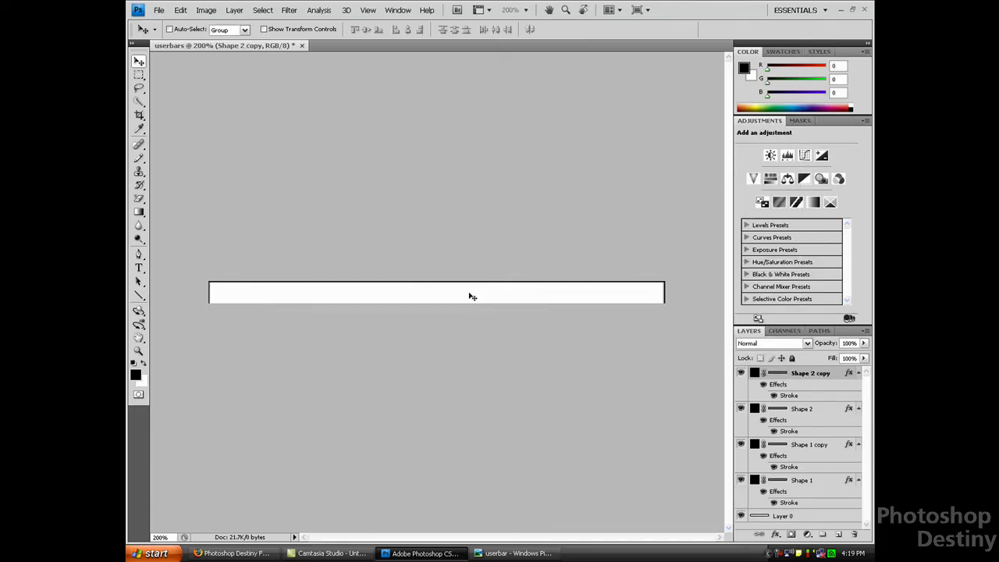
{"action": "left_click_drag", "start_coordinate": [472, 296], "coordinate": [470, 320]}
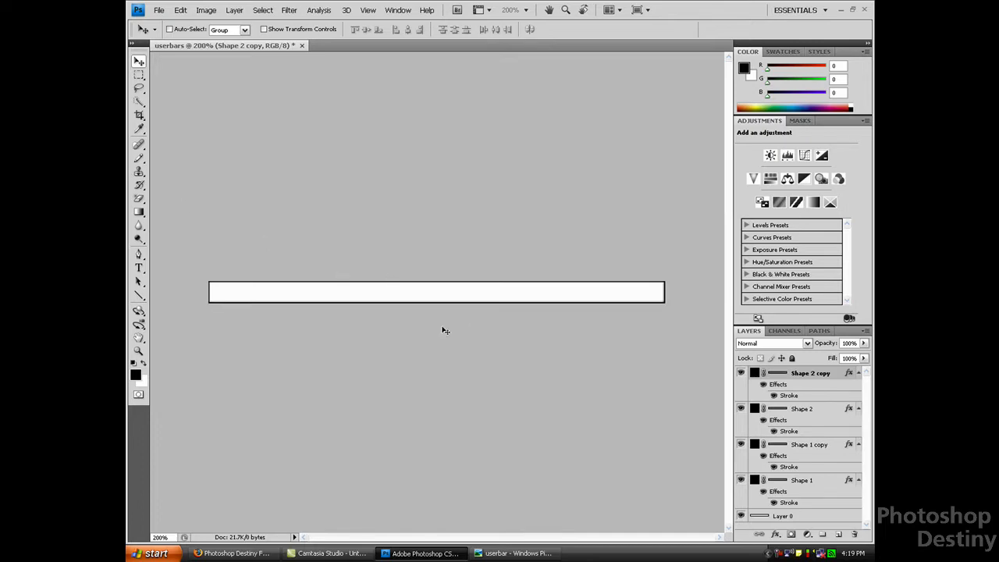
{"action": "key", "text": "ctrl+minus"}
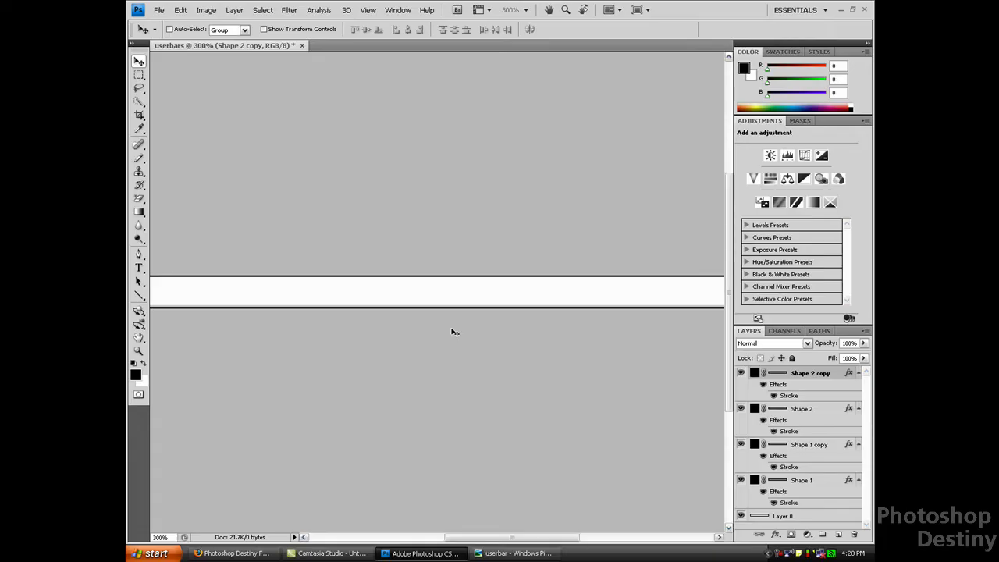
Step: Zoom back to 200% and compare against the finished reference userbar
{"action": "key", "text": "ctrl+plus"}
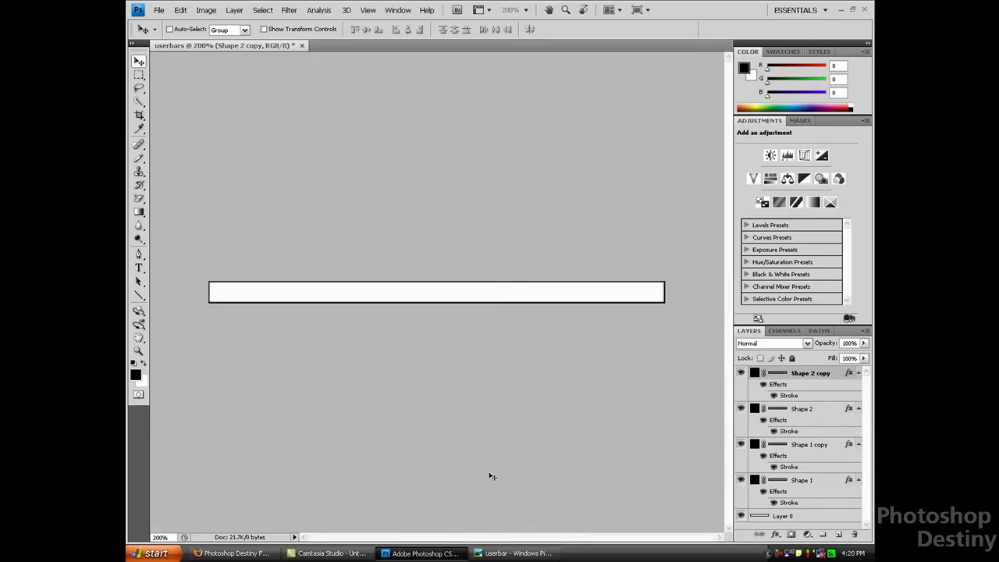
{"action": "left_click", "coordinate": [493, 552]}
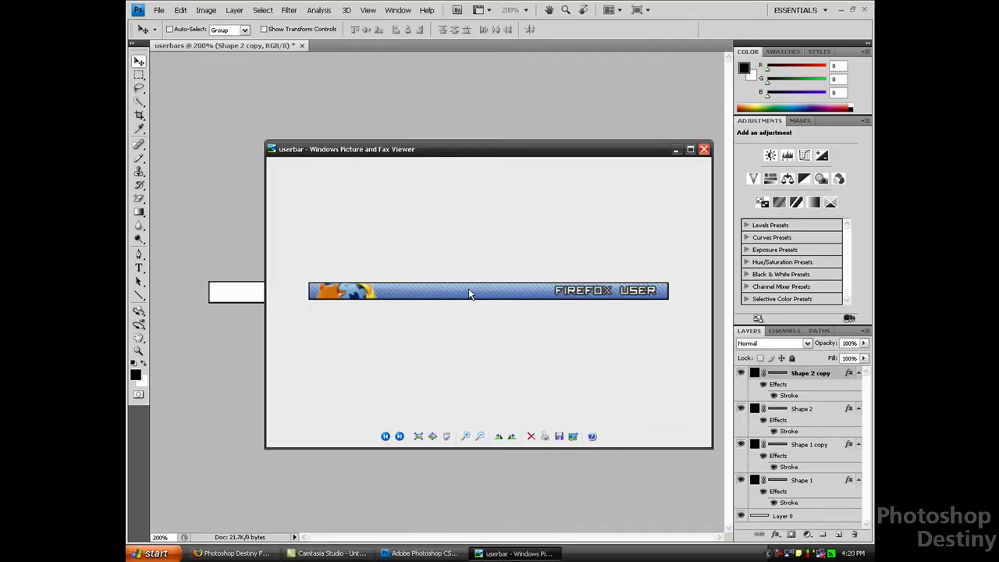
{"action": "left_click", "coordinate": [176, 118]}
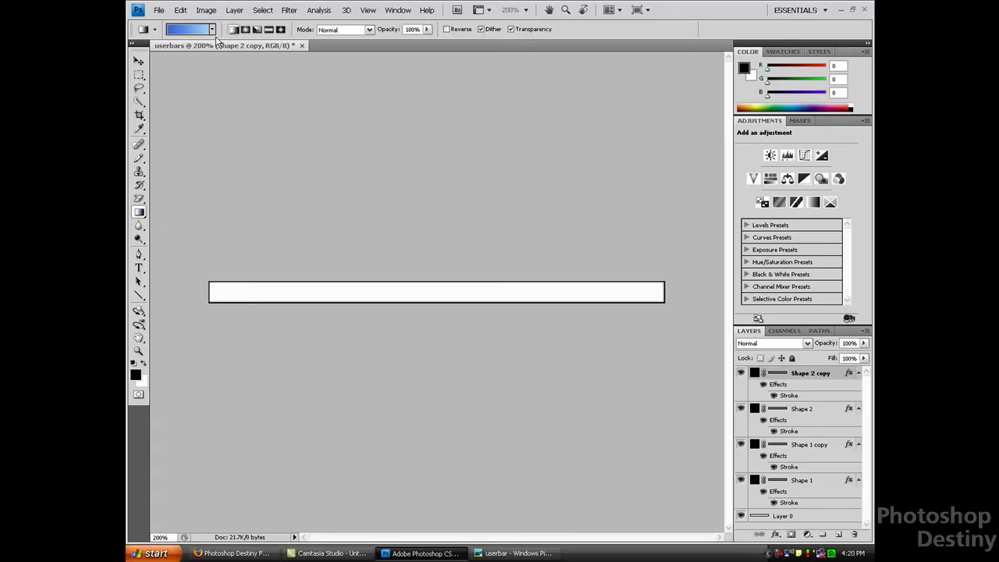
Step: Fill Layer 0 with a vertical blue gradient and save the userbars document
{"action": "left_click", "coordinate": [779, 518]}
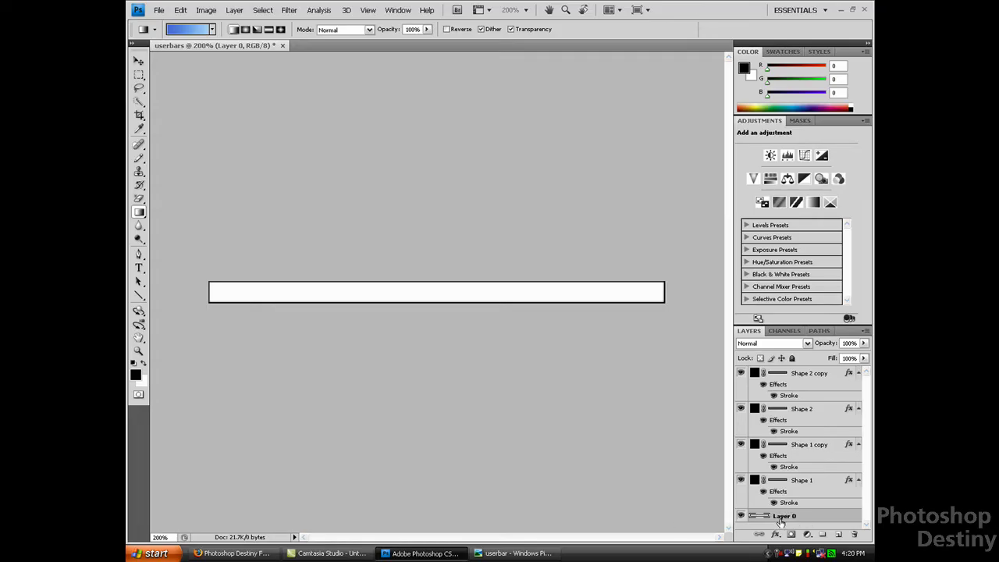
{"action": "left_click", "coordinate": [212, 30]}
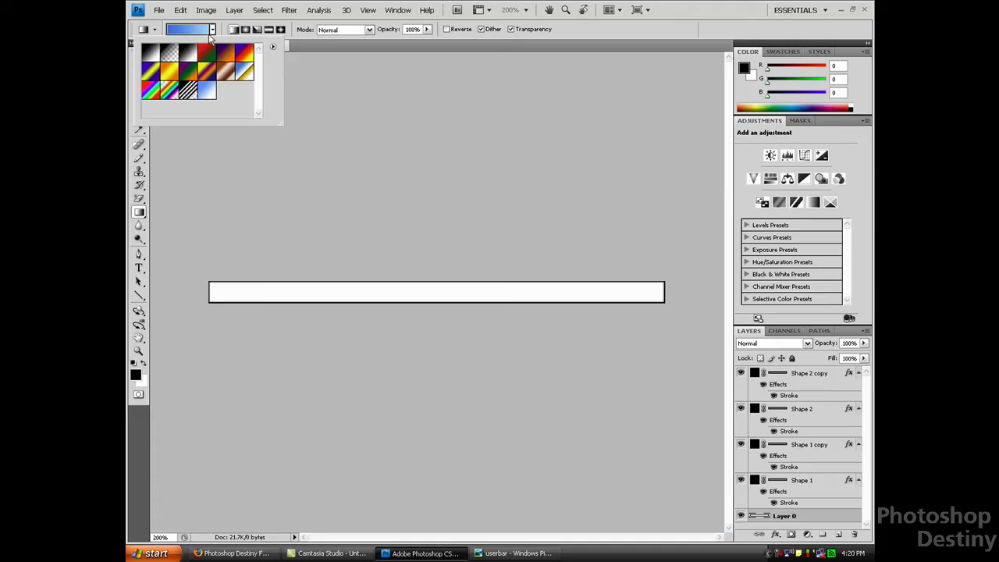
{"action": "left_click", "coordinate": [203, 30]}
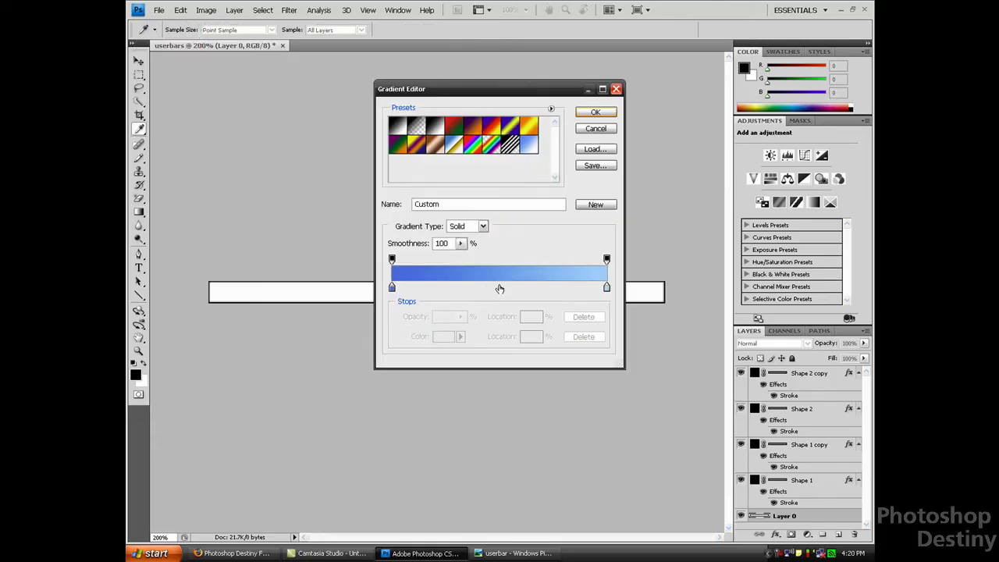
{"action": "left_click", "coordinate": [596, 113]}
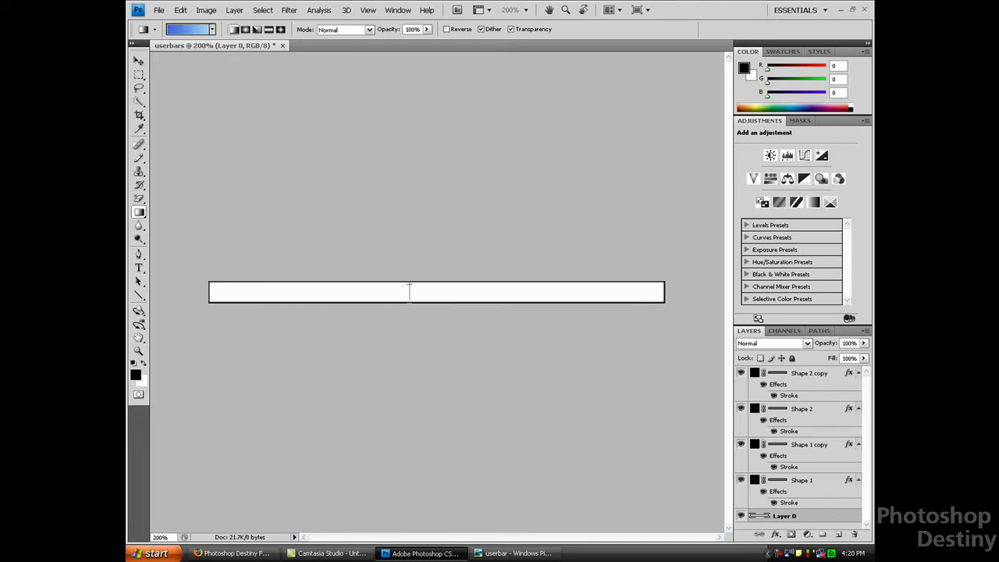
{"action": "left_click_drag", "start_coordinate": [409, 284], "coordinate": [409, 285]}
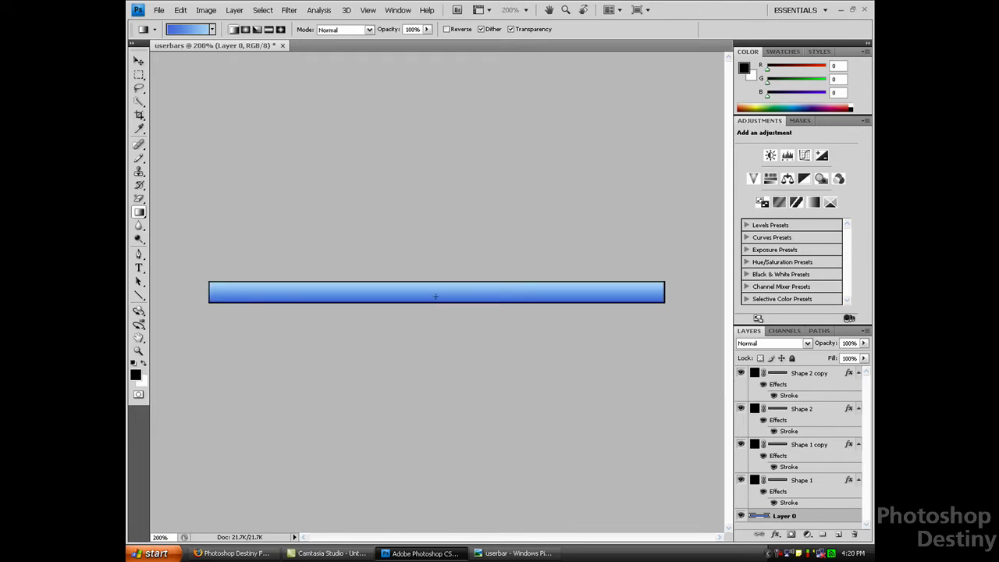
{"action": "key", "text": "ctrl+s"}
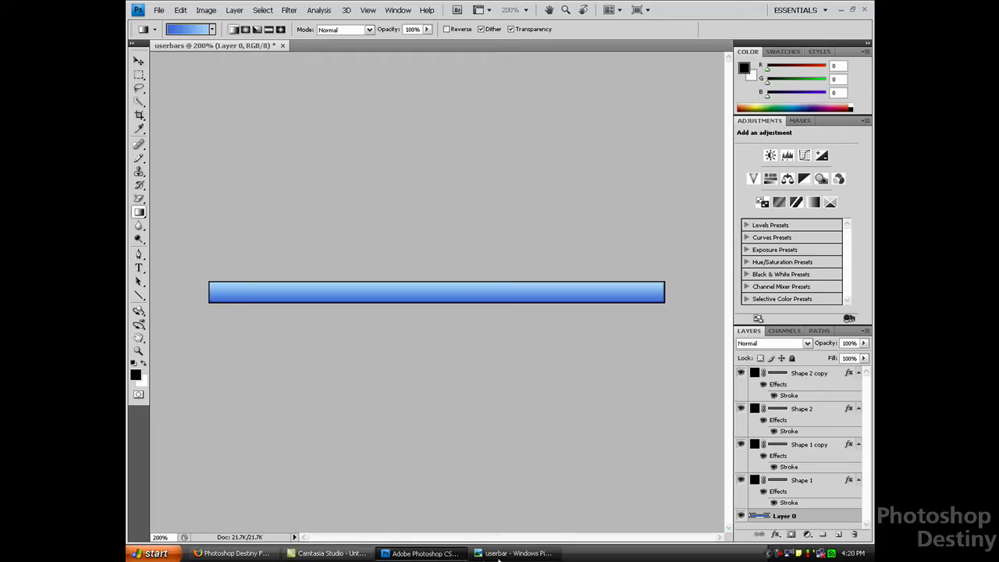
{"action": "left_click", "coordinate": [500, 555]}
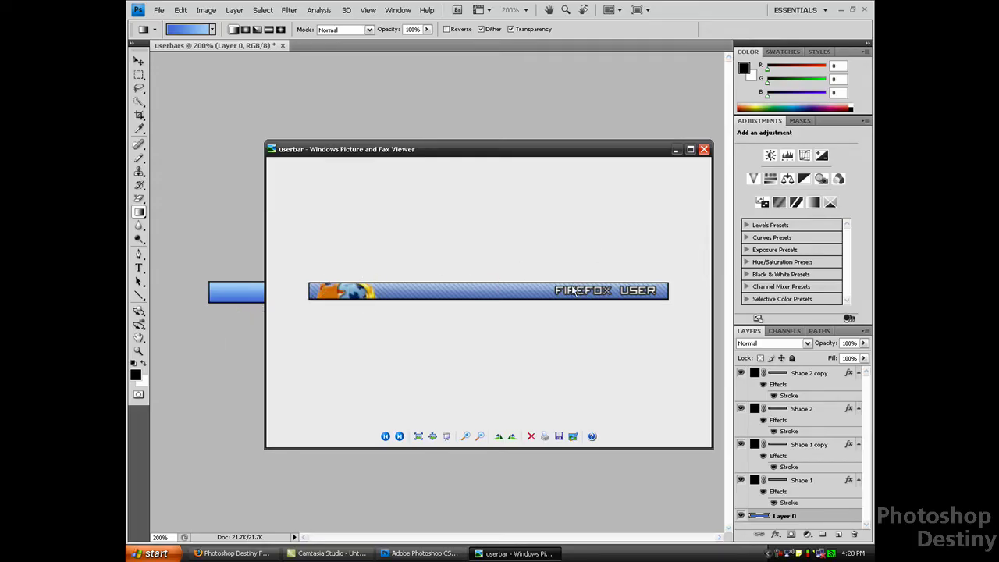
{"action": "left_click", "coordinate": [519, 554]}
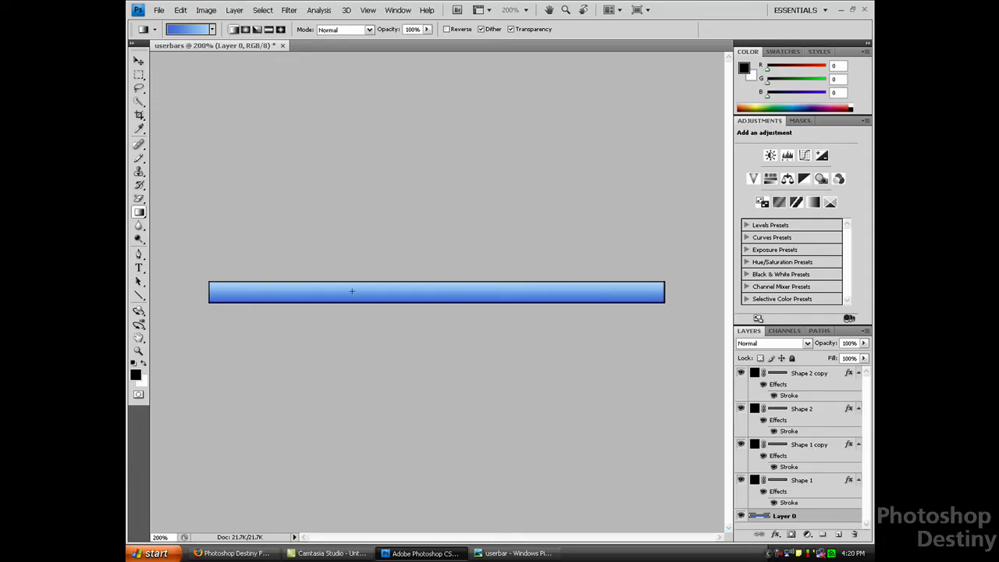
{"action": "left_click", "coordinate": [515, 554]}
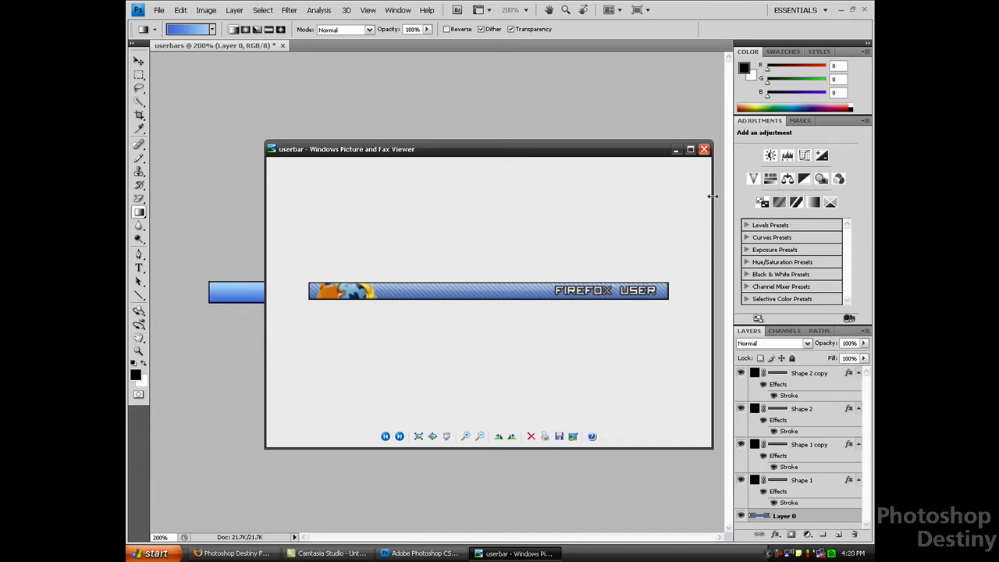
{"action": "left_click", "coordinate": [676, 148]}
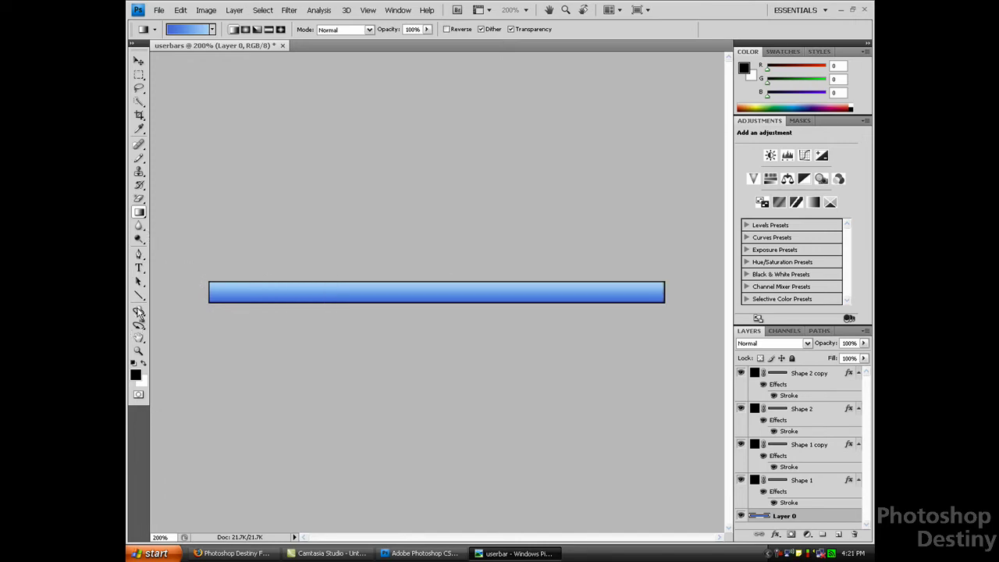
Step: Draw a wide white-filled ellipse overlapping the top of the bar
{"action": "left_click", "coordinate": [139, 298]}
{"action": "left_click", "coordinate": [185, 316]}
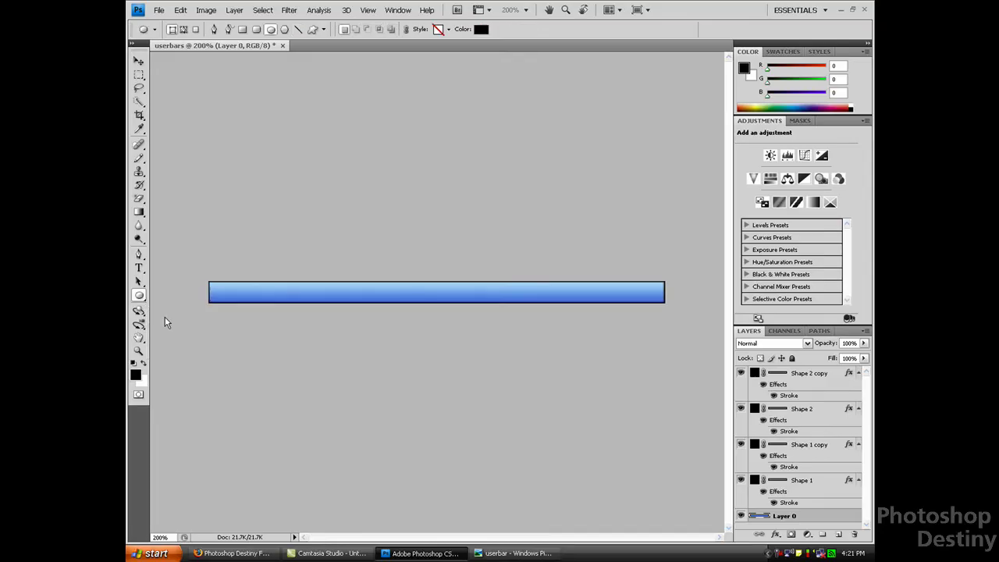
{"action": "left_click_drag", "start_coordinate": [174, 257], "coordinate": [695, 292]}
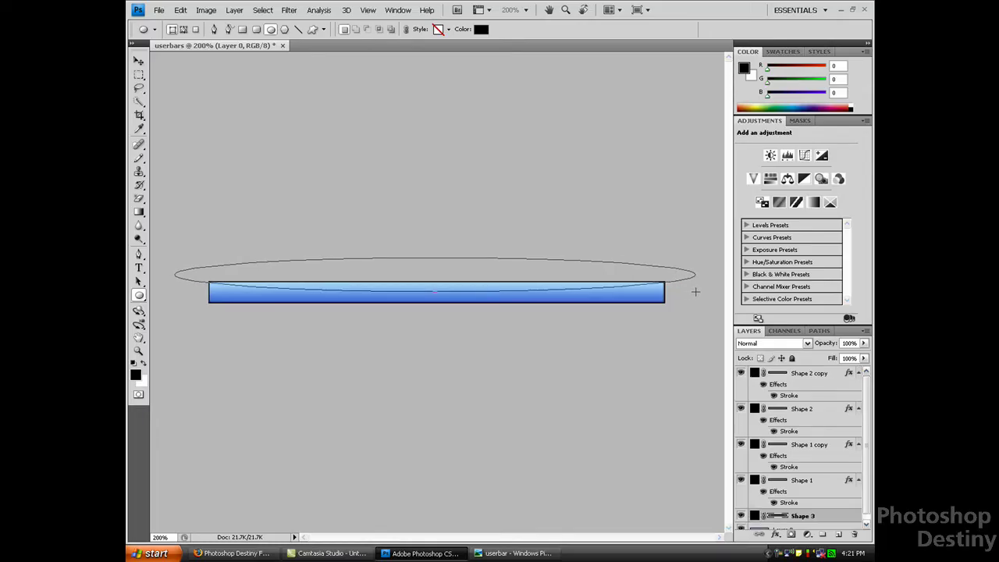
{"action": "double_click", "coordinate": [757, 516]}
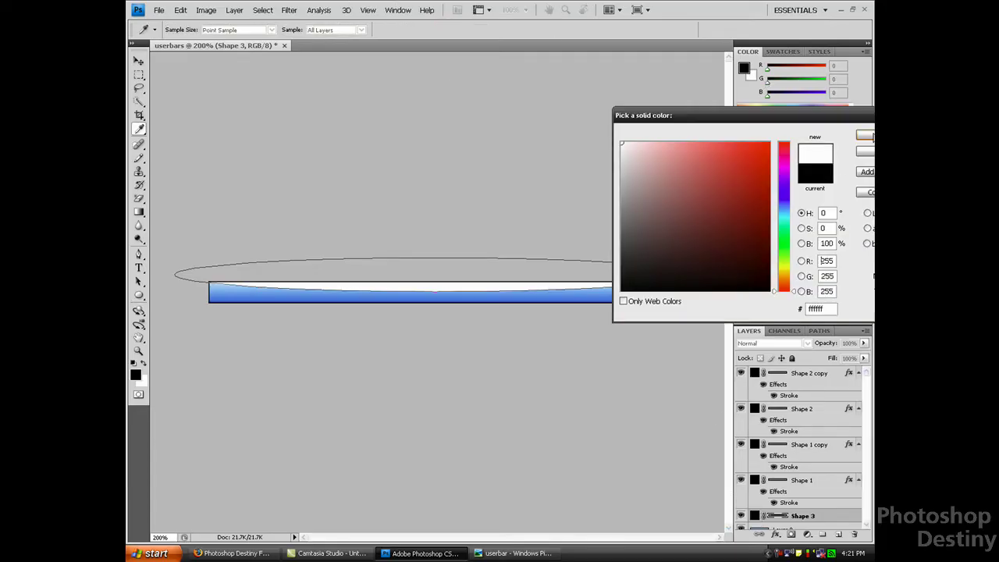
{"action": "left_click", "coordinate": [865, 136]}
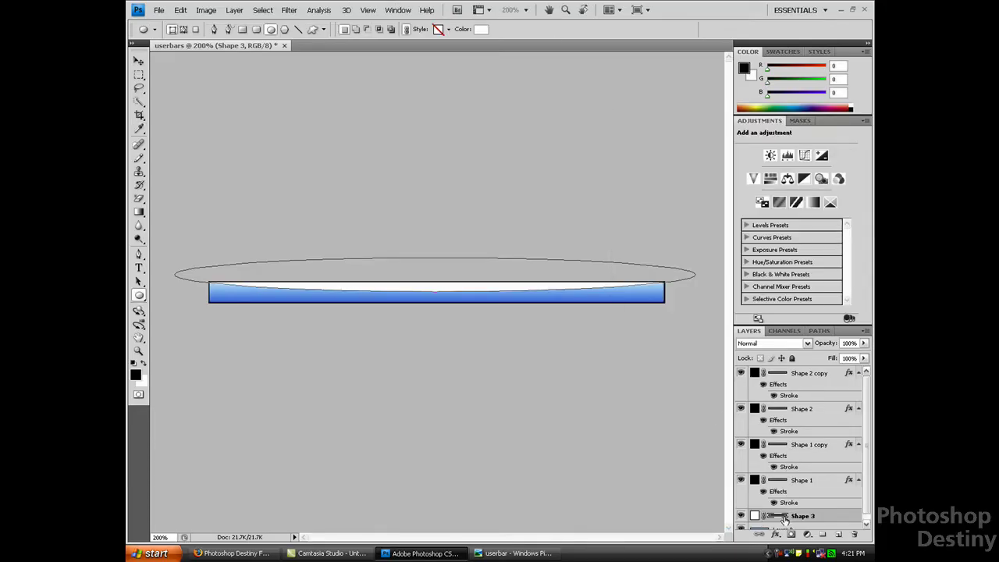
Step: Lower the ellipse layer's opacity to 28% for a soft gloss
{"action": "left_click", "coordinate": [783, 518]}
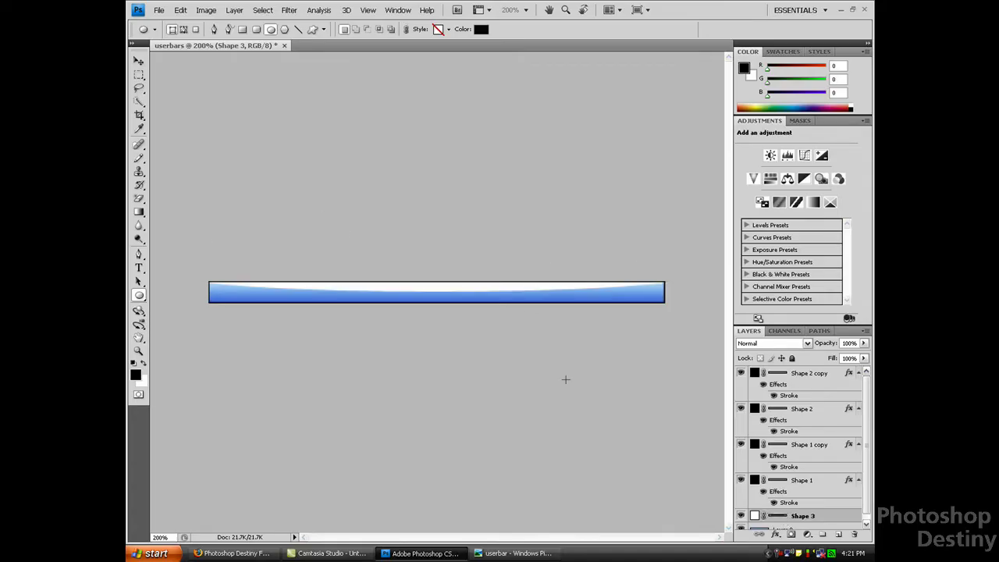
{"action": "scroll", "coordinate": [832, 527], "scroll_direction": "down", "scroll_amount": 1}
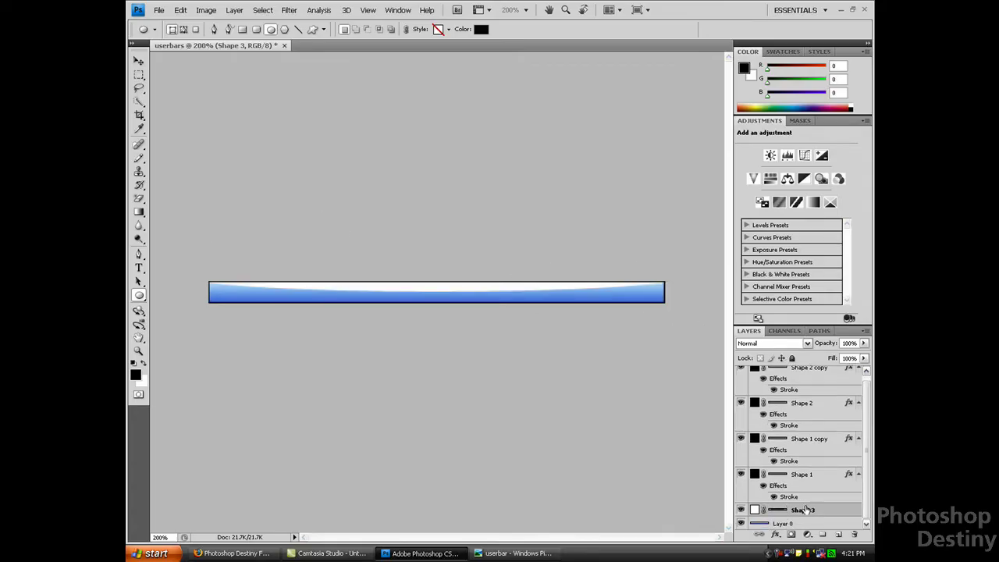
{"action": "left_click", "coordinate": [863, 343]}
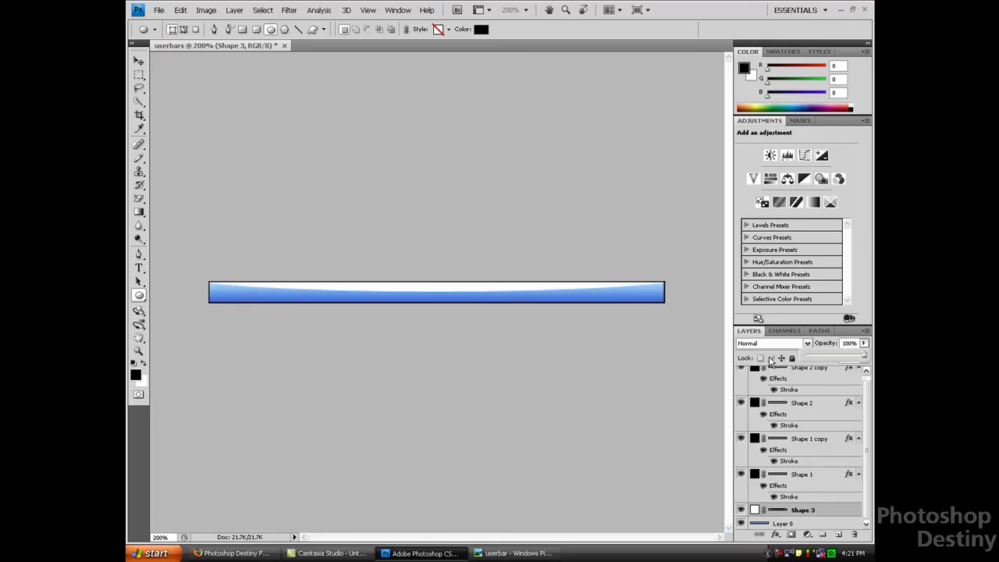
{"action": "left_click_drag", "start_coordinate": [818, 356], "coordinate": [827, 358]}
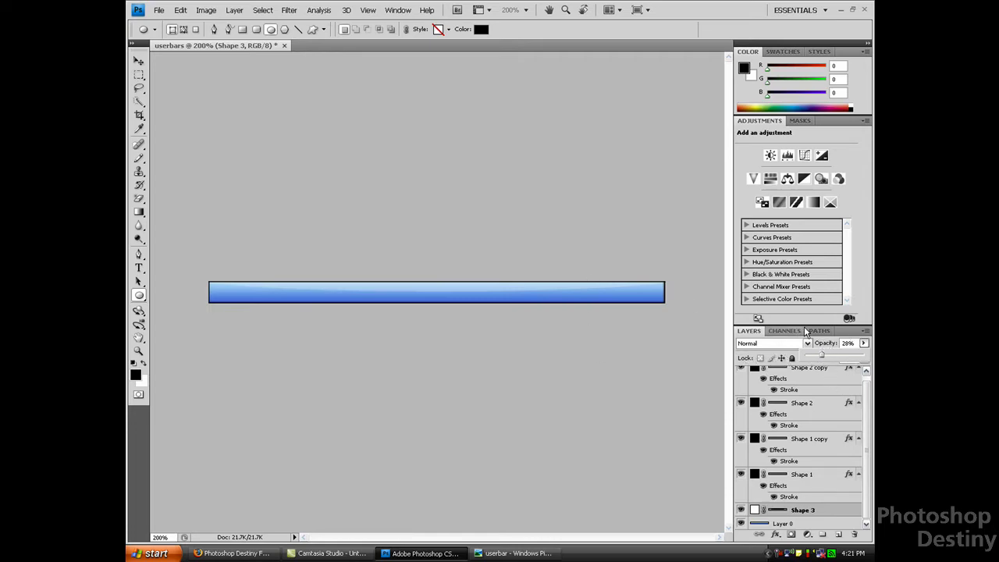
{"action": "left_click", "coordinate": [139, 61]}
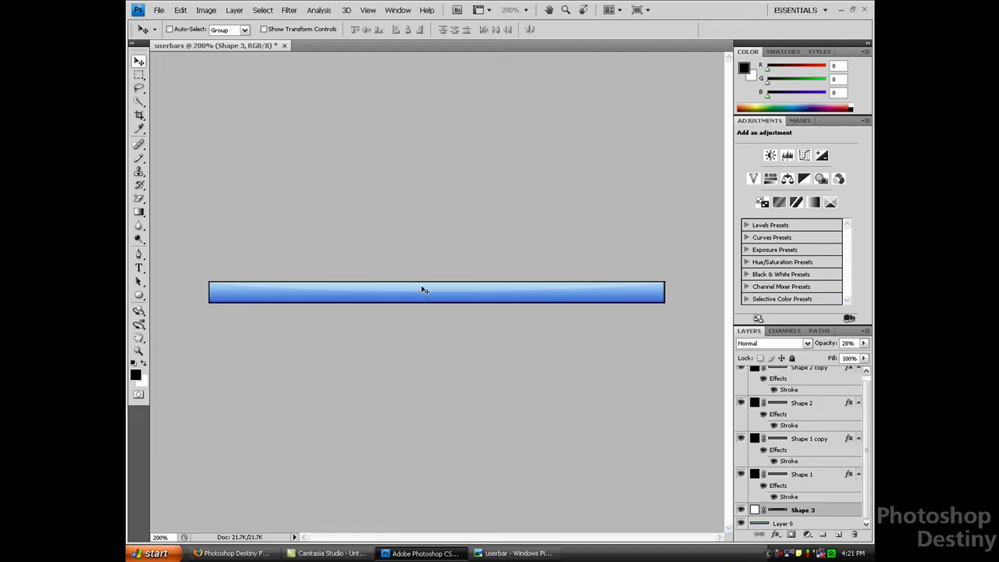
Step: Check the reference image, then add a new layer and remove it again
{"action": "left_click", "coordinate": [513, 553]}
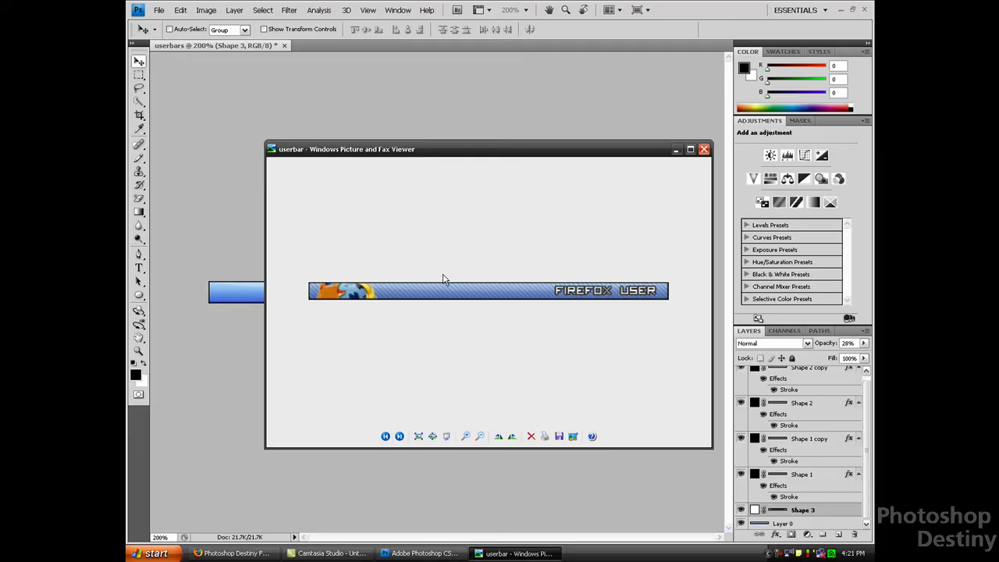
{"action": "left_click", "coordinate": [537, 554]}
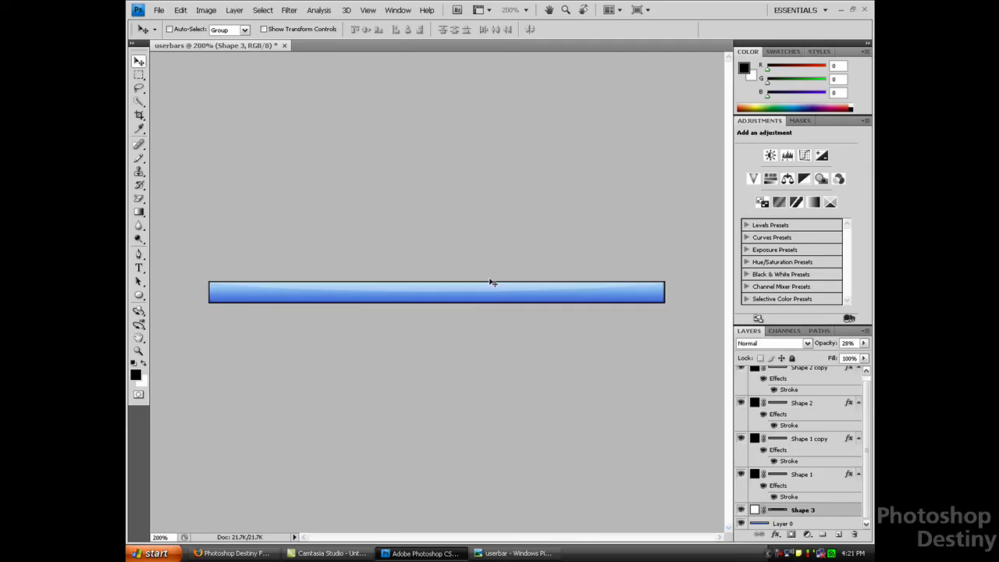
{"action": "left_click", "coordinate": [838, 534], "text": "ctrl"}
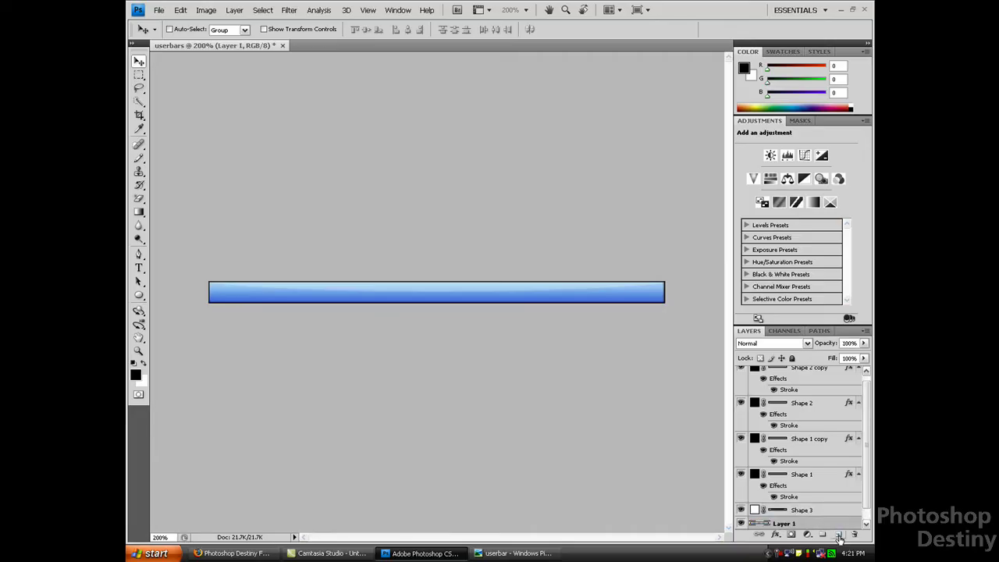
{"action": "scroll", "coordinate": [867, 493], "scroll_direction": "down", "scroll_amount": 1}
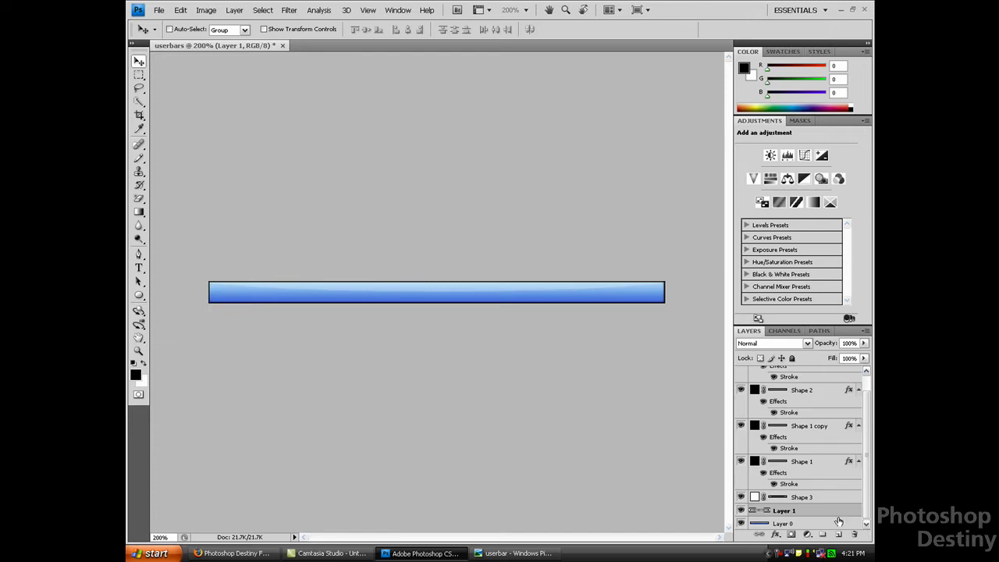
{"action": "key", "text": "ctrl+e"}
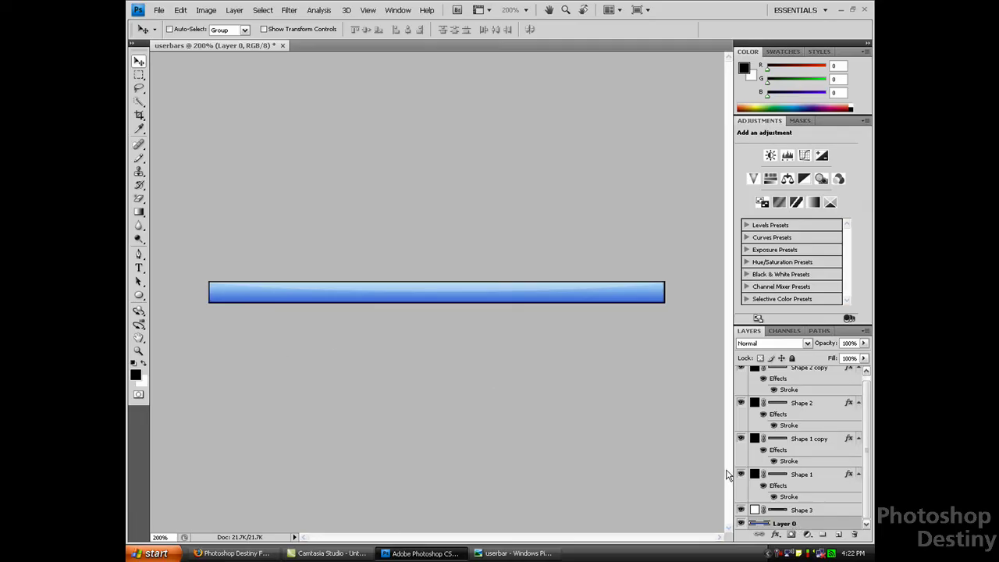
Step: Try a Pattern Overlay on Layer 0, then cancel it, keeping the plain blue bar
{"action": "right_click", "coordinate": [836, 533]}
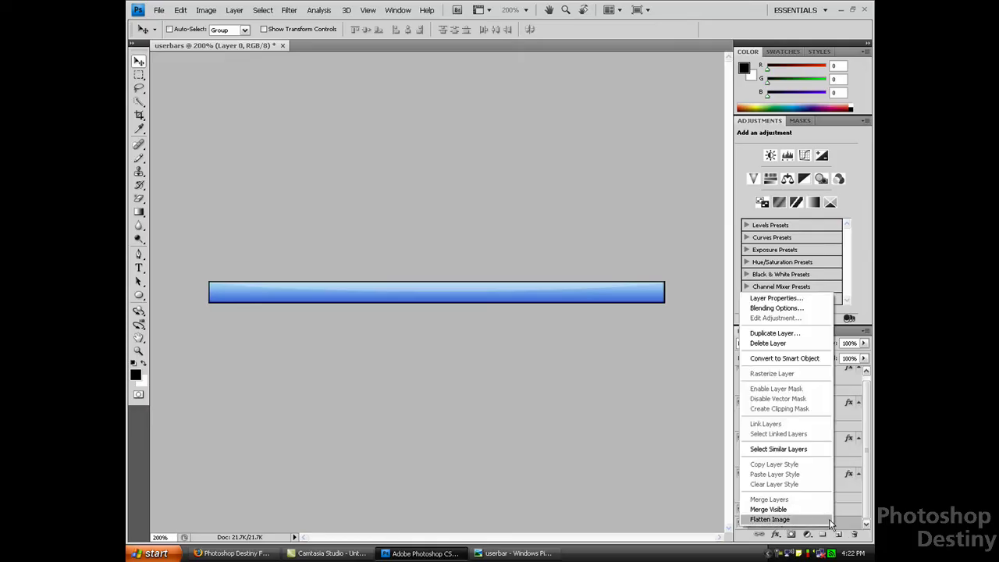
{"action": "left_click", "coordinate": [757, 309]}
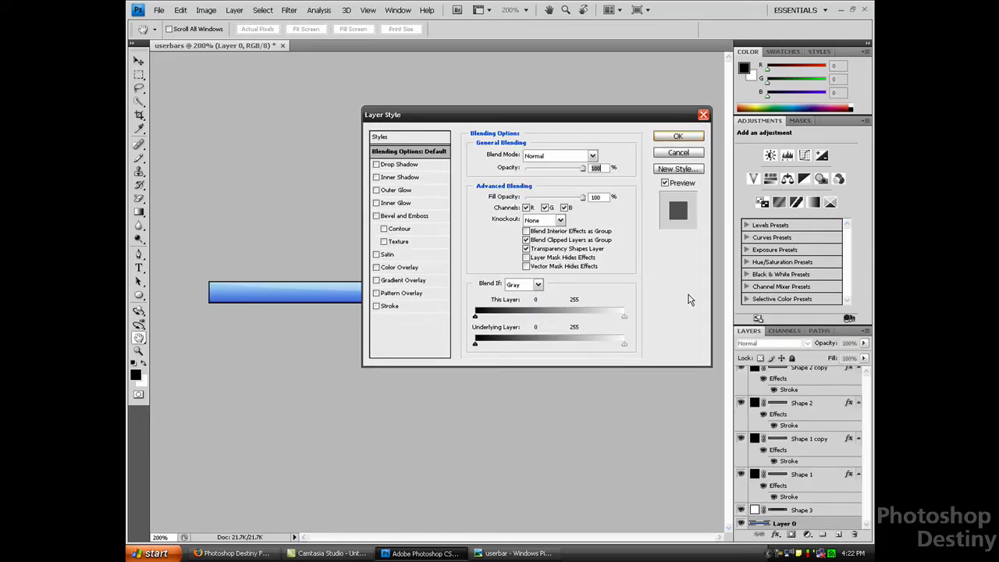
{"action": "left_click", "coordinate": [399, 295]}
{"action": "left_click", "coordinate": [551, 193]}
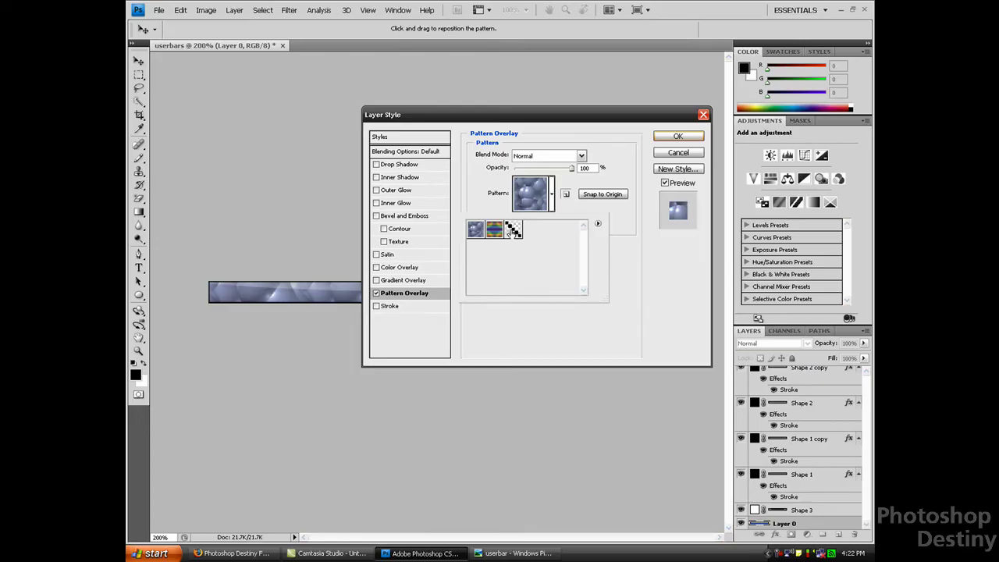
{"action": "left_click", "coordinate": [652, 277]}
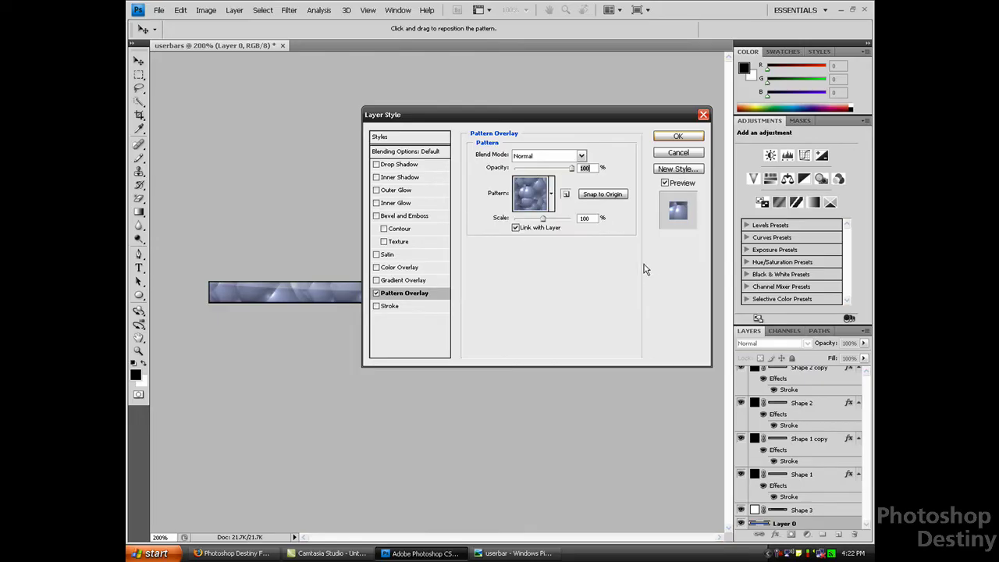
{"action": "left_click", "coordinate": [678, 153]}
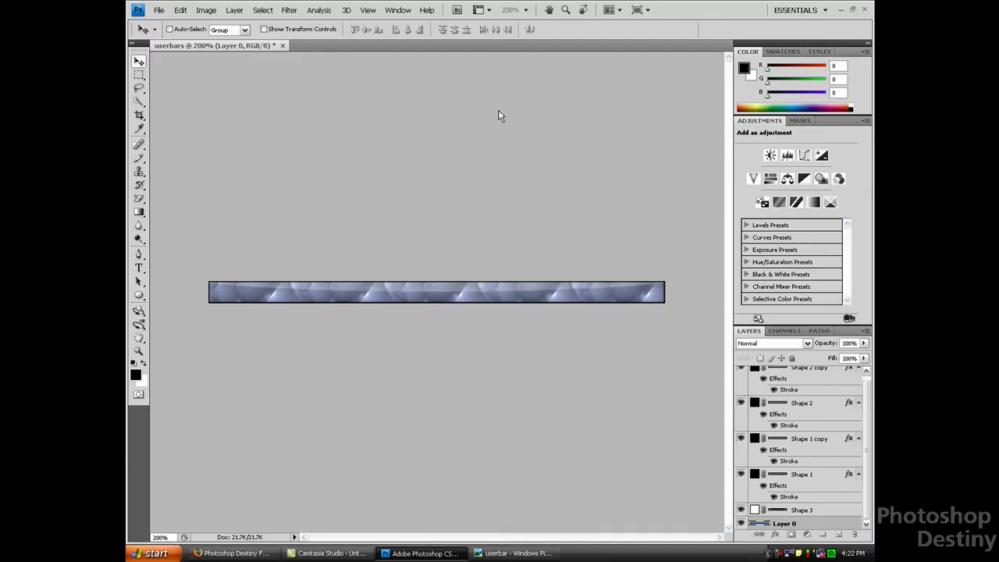
{"action": "left_click", "coordinate": [159, 9]}
Step: Create a 5 × 5 px transparent document and zoom it to 3200%
{"action": "left_click", "coordinate": [163, 24]}
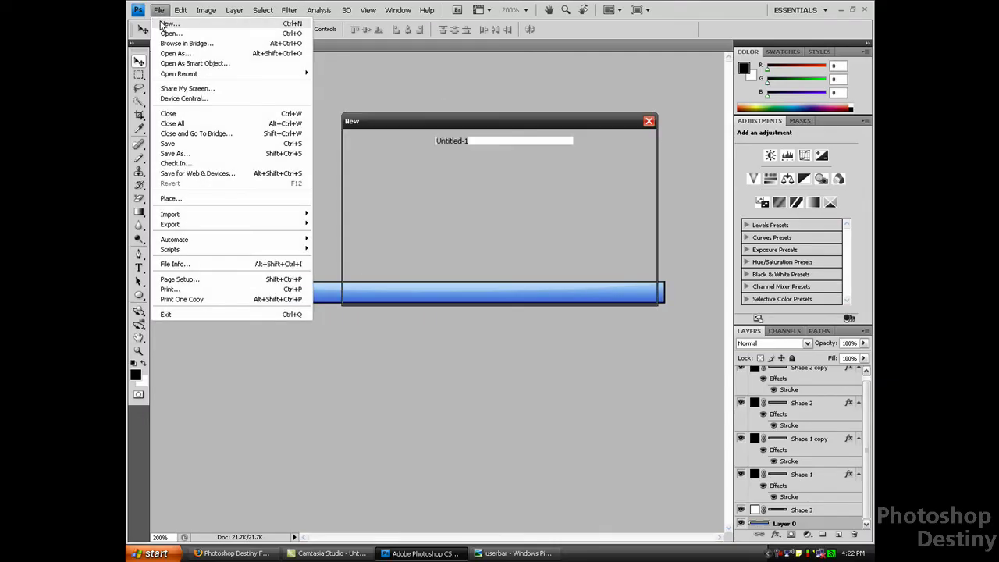
{"action": "double_click", "coordinate": [457, 189]}
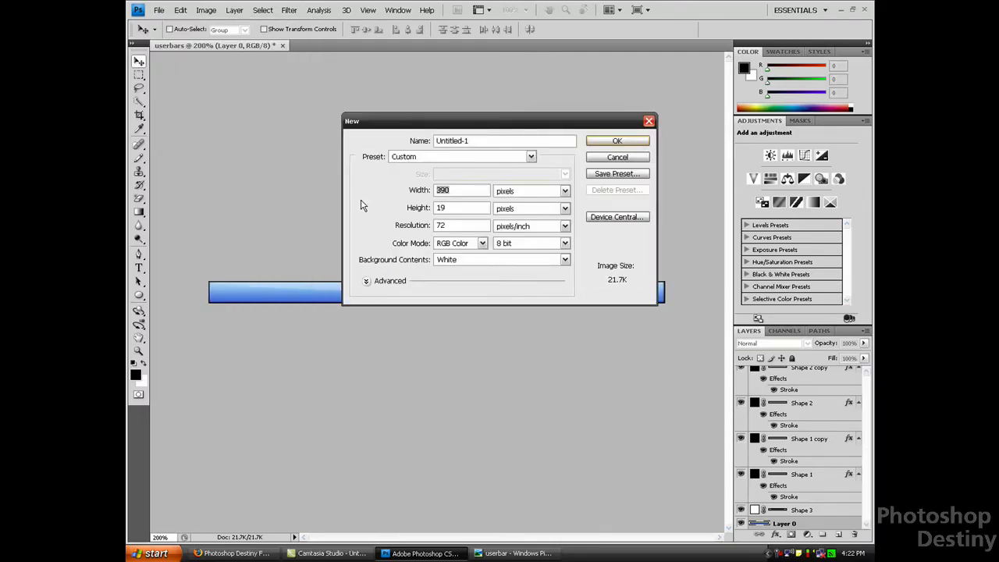
{"action": "type", "text": "5"}
{"action": "key", "text": "Tab"}
{"action": "type", "text": "5"}
{"action": "left_click", "coordinate": [453, 261]}
{"action": "left_click", "coordinate": [452, 290]}
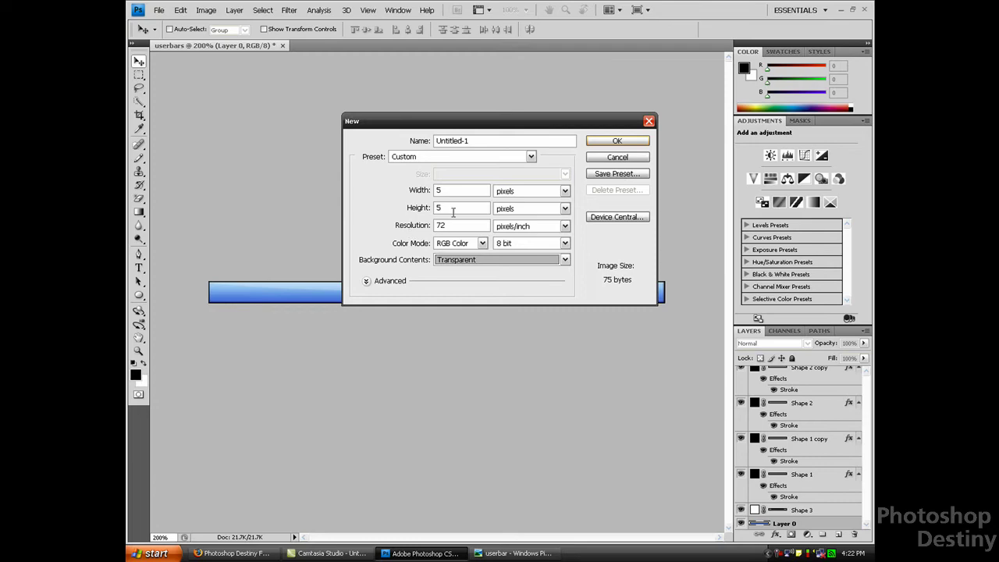
{"action": "left_click", "coordinate": [624, 140]}
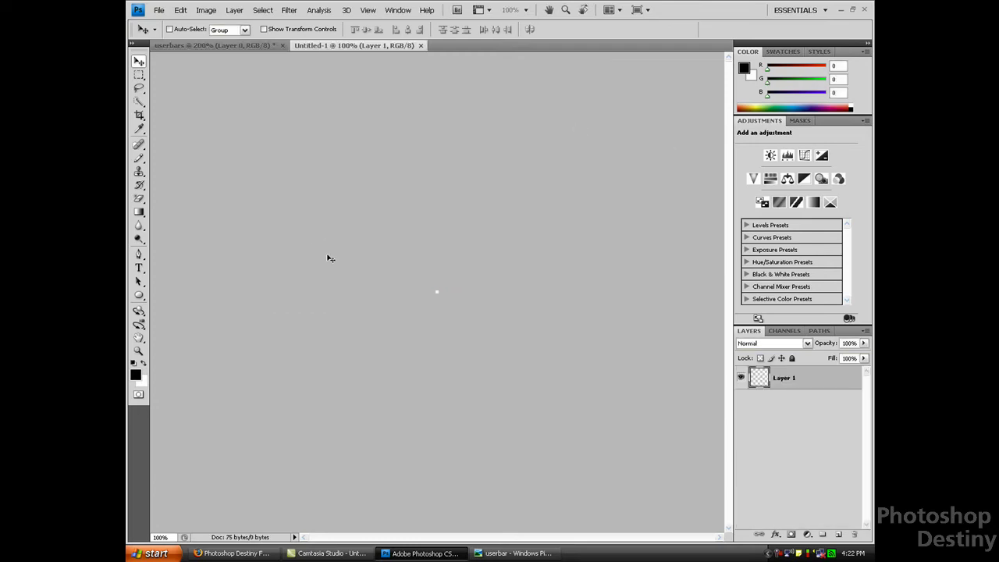
{"action": "type", "text": "3200"}
{"action": "key", "text": "Return"}
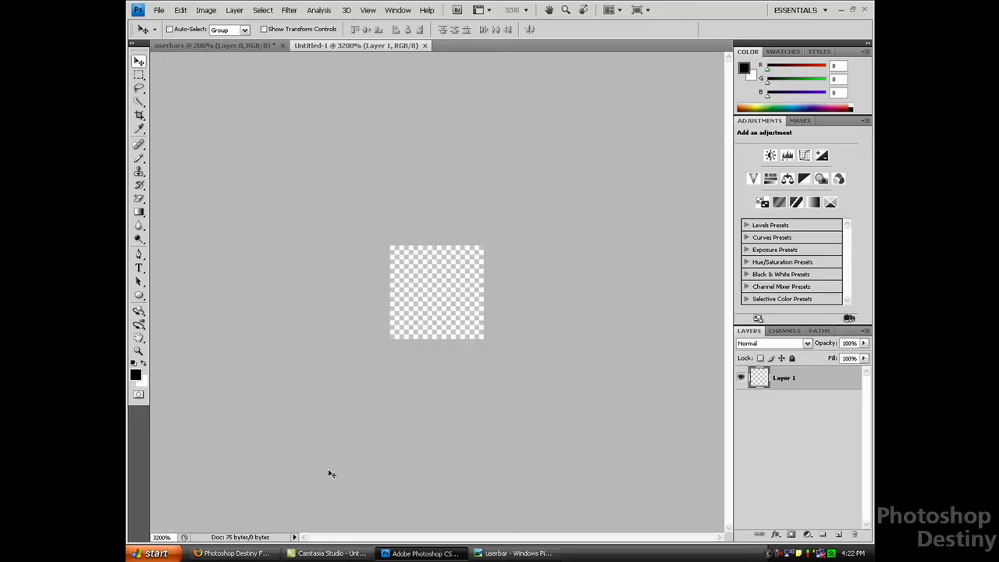
Step: Paint five black pixels diagonally from the top-left to bottom-right corner
{"action": "left_click", "coordinate": [139, 160]}
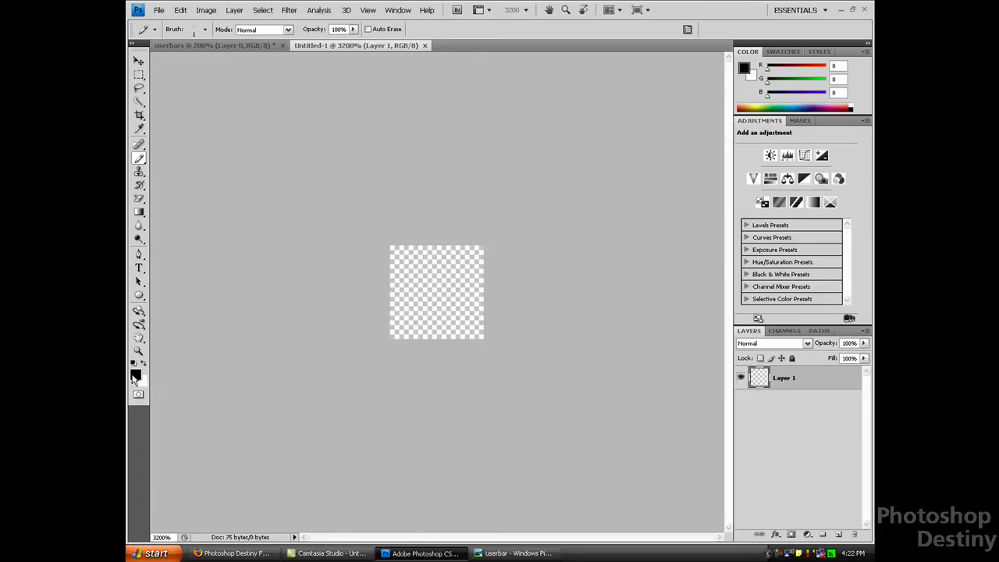
{"action": "left_click", "coordinate": [398, 255]}
{"action": "left_click", "coordinate": [417, 274]}
{"action": "left_click", "coordinate": [436, 292]}
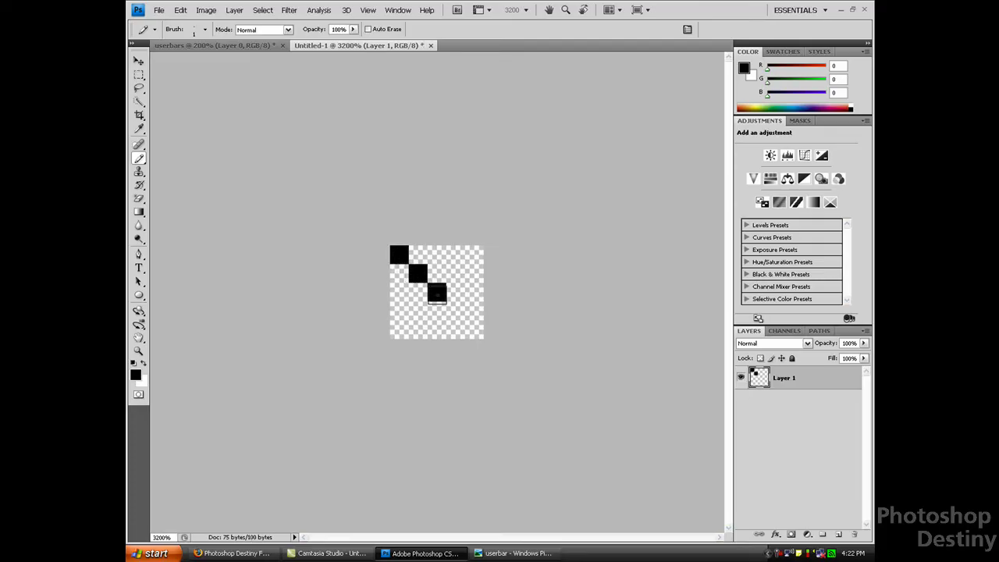
{"action": "left_click", "coordinate": [455, 311]}
{"action": "left_click", "coordinate": [474, 330]}
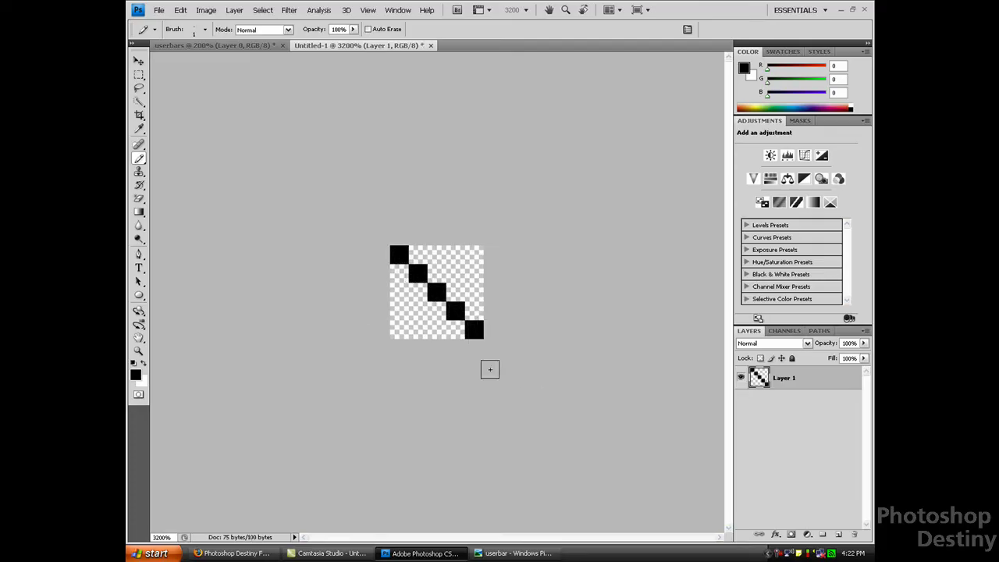
{"action": "left_click", "coordinate": [138, 61]}
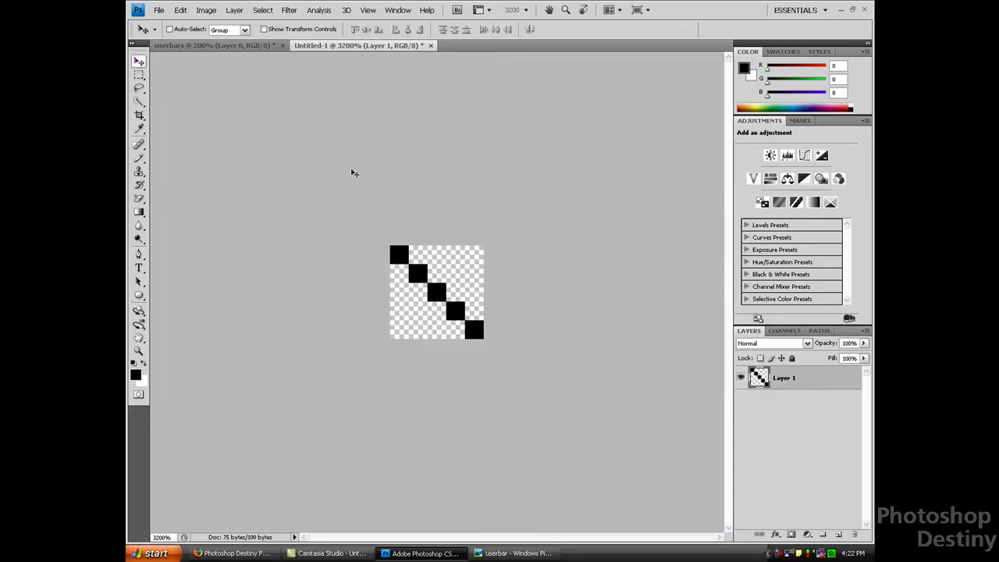
Step: Define the diagonal tile as a pattern named Pattern 1
{"action": "left_click", "coordinate": [181, 10]}
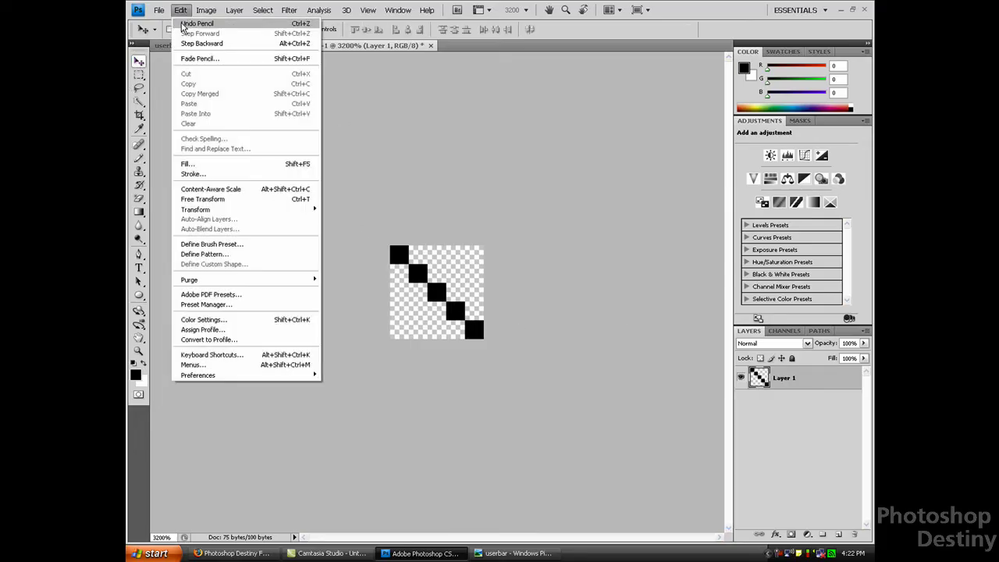
{"action": "left_click", "coordinate": [209, 254]}
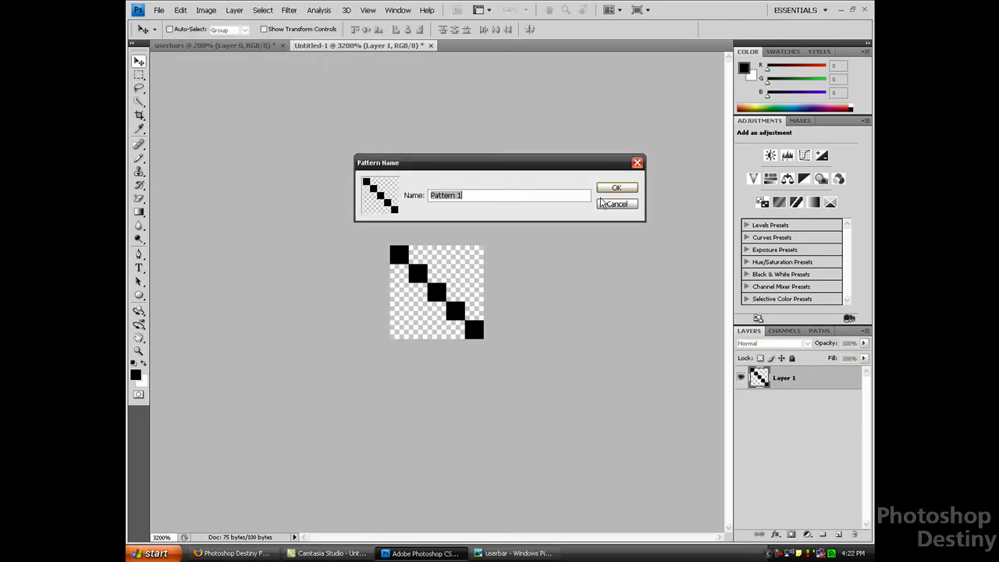
{"action": "left_click", "coordinate": [615, 206]}
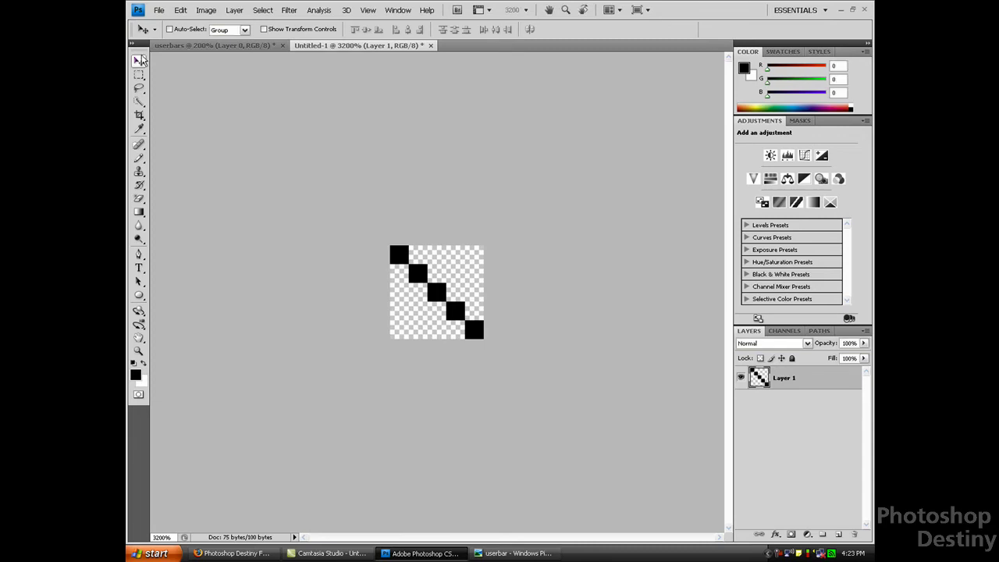
Step: In userbars, add a Pattern Overlay using Pattern 1 at 35% opacity
{"action": "left_click", "coordinate": [199, 47]}
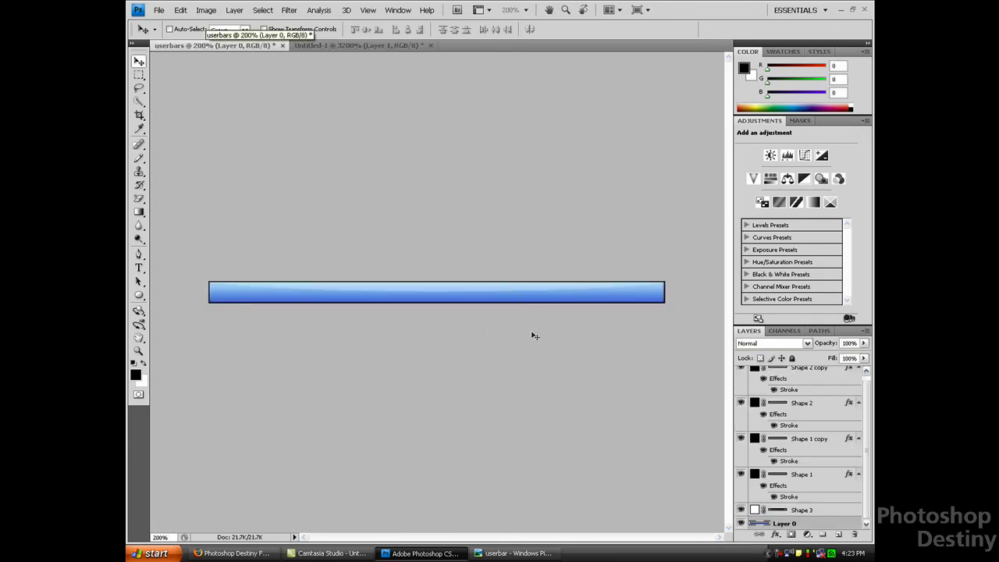
{"action": "right_click", "coordinate": [794, 527]}
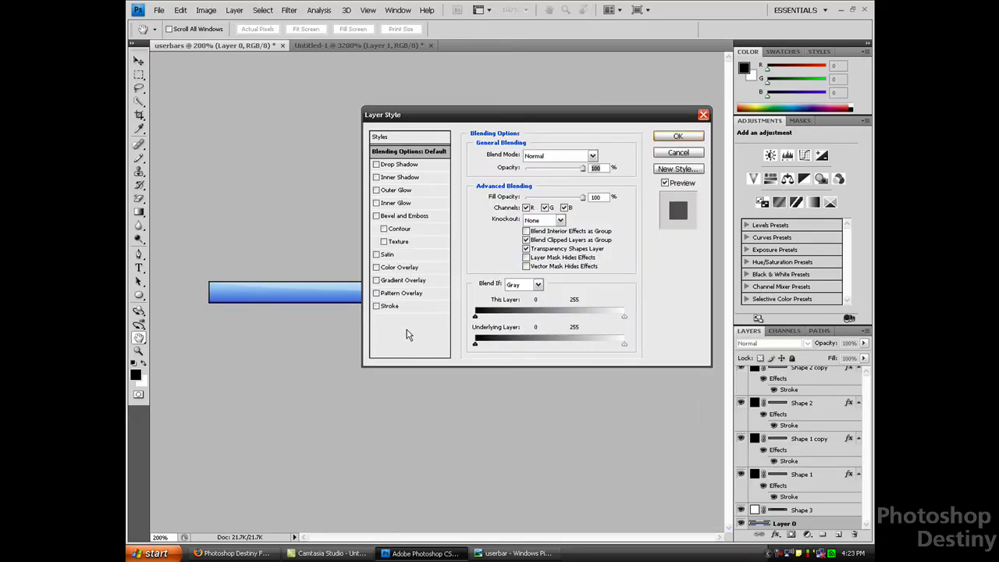
{"action": "left_click", "coordinate": [398, 293]}
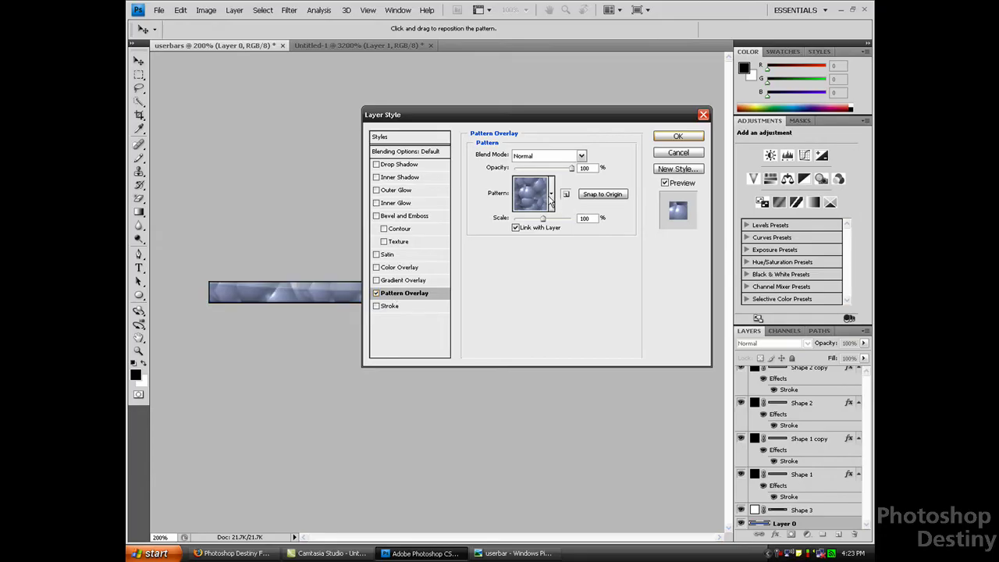
{"action": "left_click", "coordinate": [551, 194]}
{"action": "left_click", "coordinate": [513, 233]}
{"action": "left_click", "coordinate": [468, 115]}
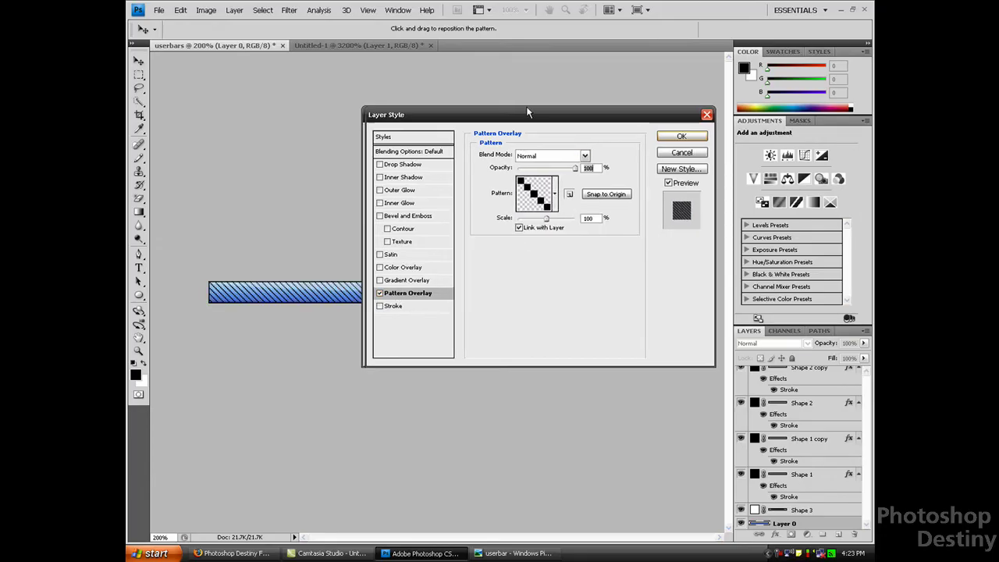
{"action": "left_click_drag", "start_coordinate": [468, 115], "coordinate": [654, 97]}
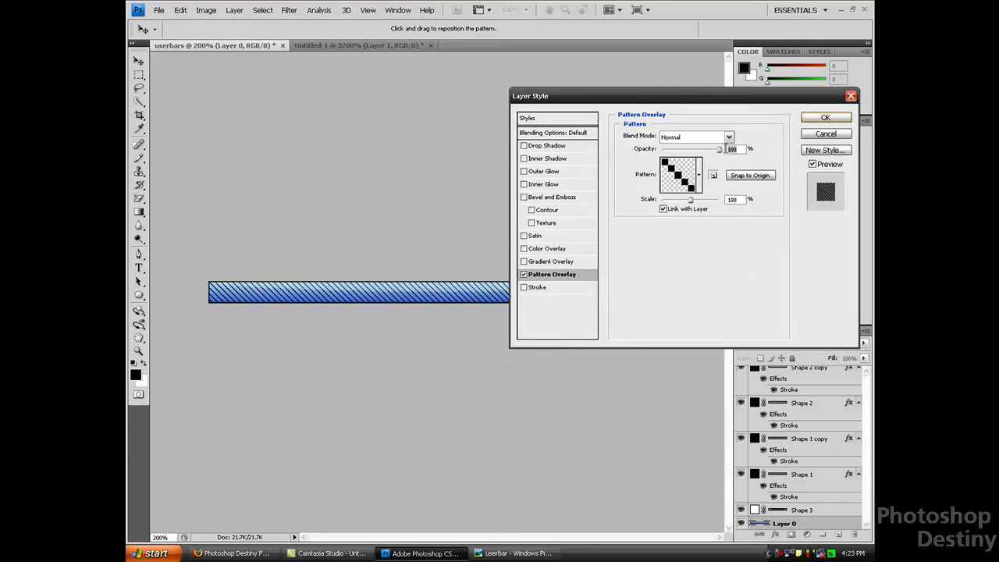
{"action": "left_click_drag", "start_coordinate": [707, 152], "coordinate": [690, 153]}
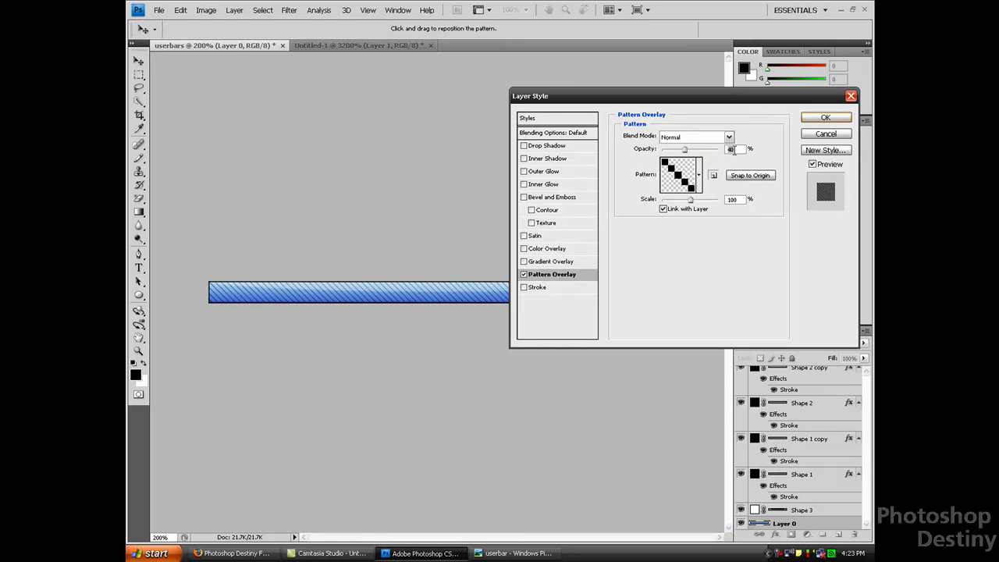
{"action": "type", "text": "35"}
{"action": "left_click", "coordinate": [825, 118]}
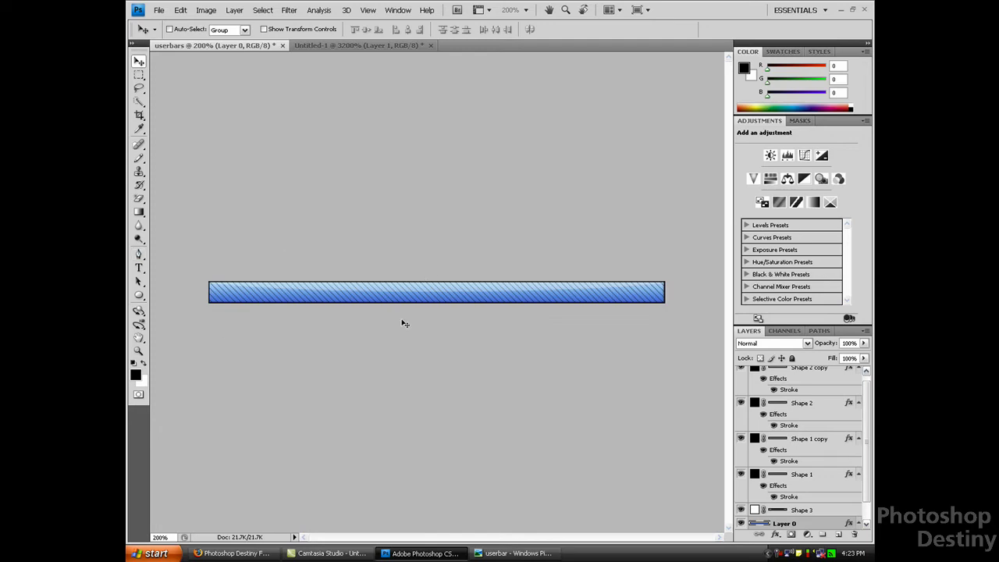
Step: View the userbar example and the Firefox logo image, then return to Photoshop
{"action": "left_click", "coordinate": [512, 553]}
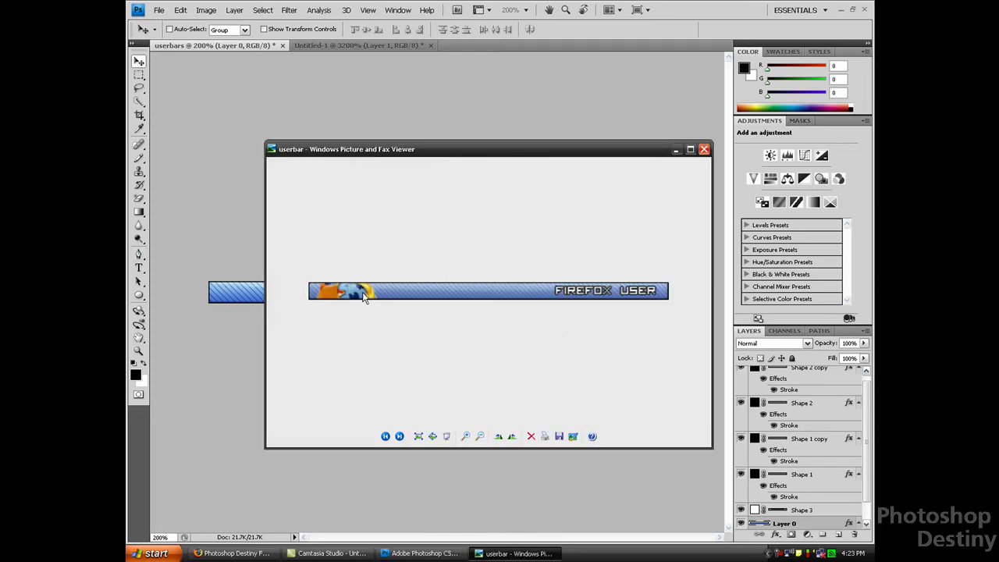
{"action": "left_click", "coordinate": [675, 149]}
{"action": "left_click", "coordinate": [421, 553]}
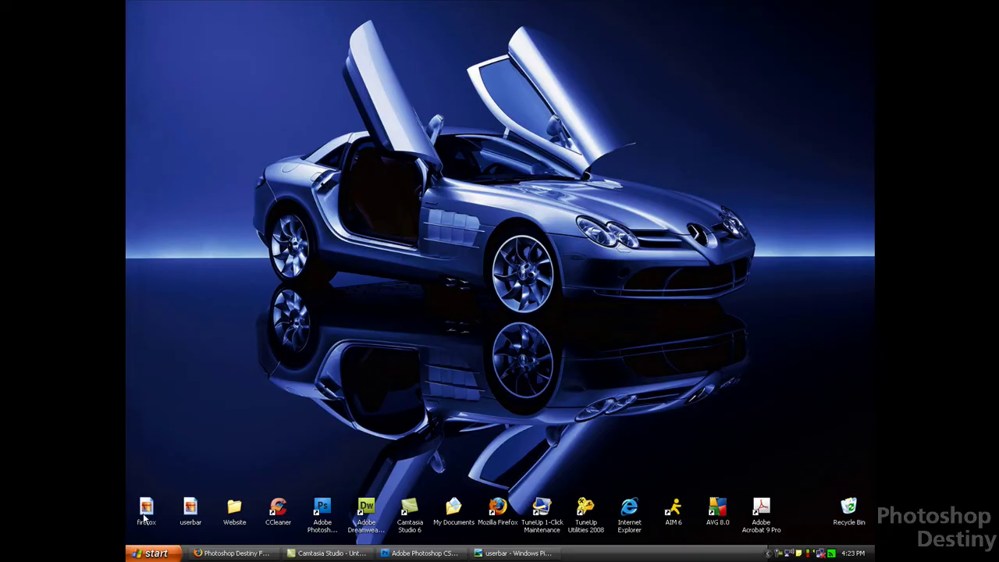
{"action": "double_click", "coordinate": [146, 515]}
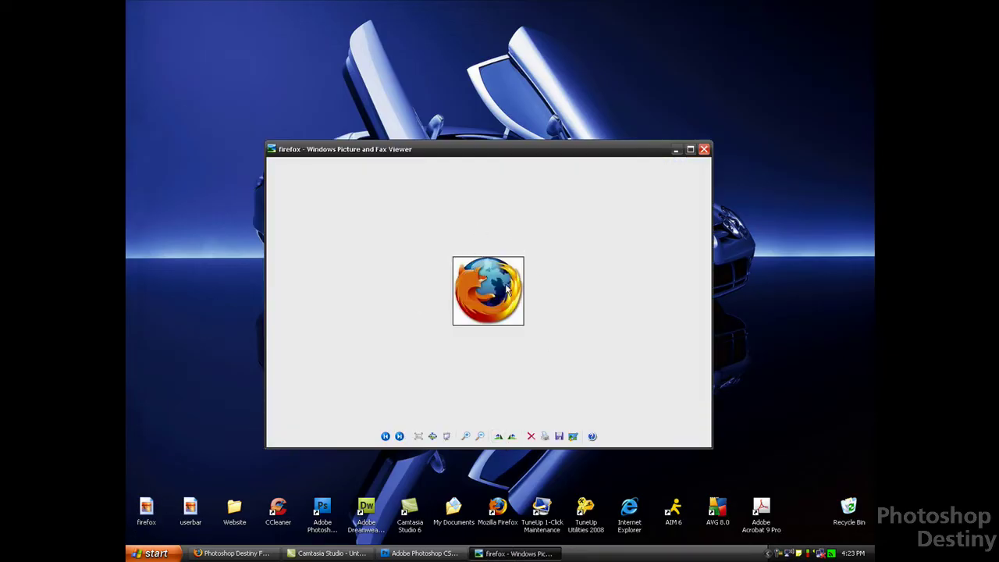
{"action": "left_click", "coordinate": [702, 149]}
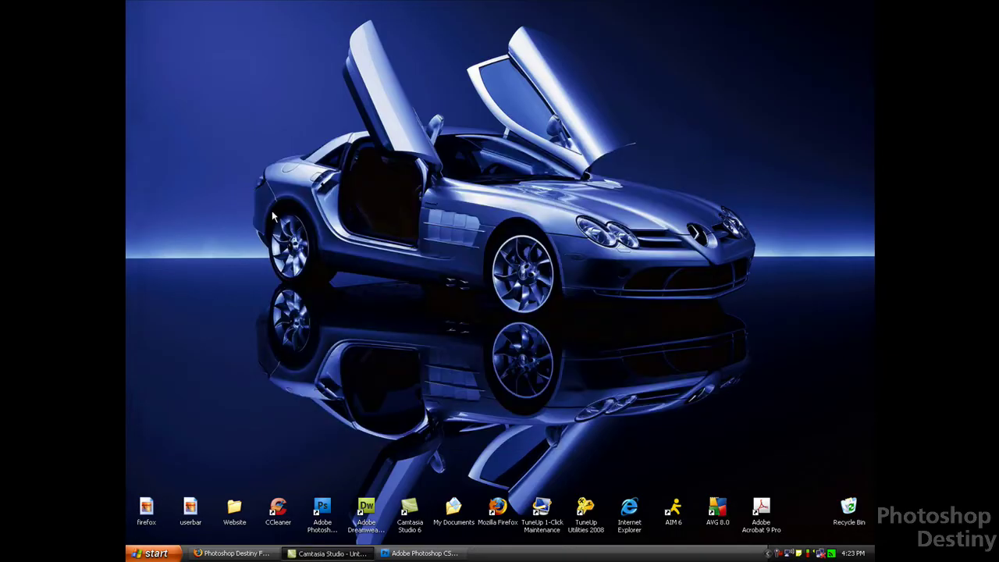
{"action": "left_click", "coordinate": [418, 554]}
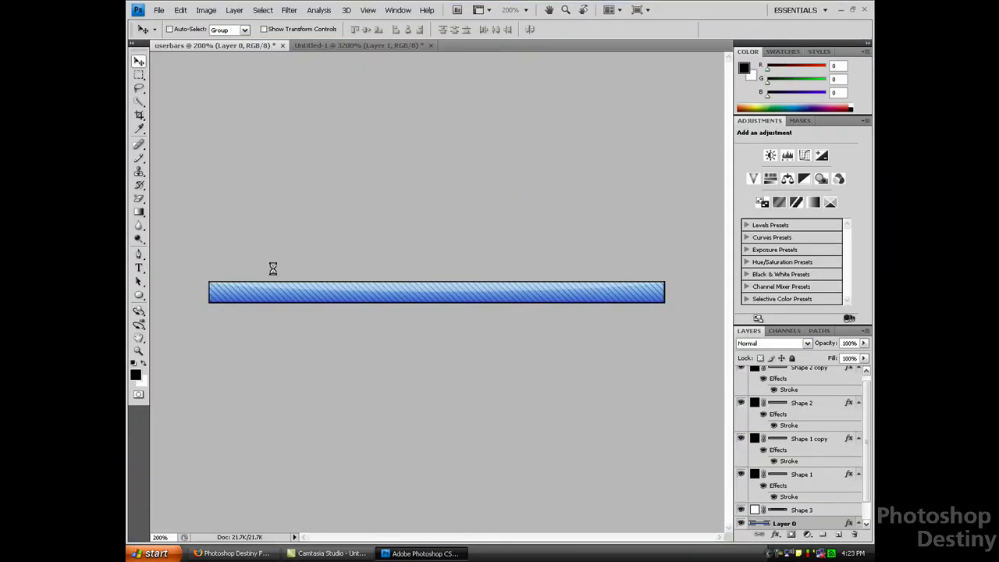
Step: Magic-erase the Firefox logo's white background and drag the logo onto the userbar's left end
{"action": "left_click", "coordinate": [138, 198]}
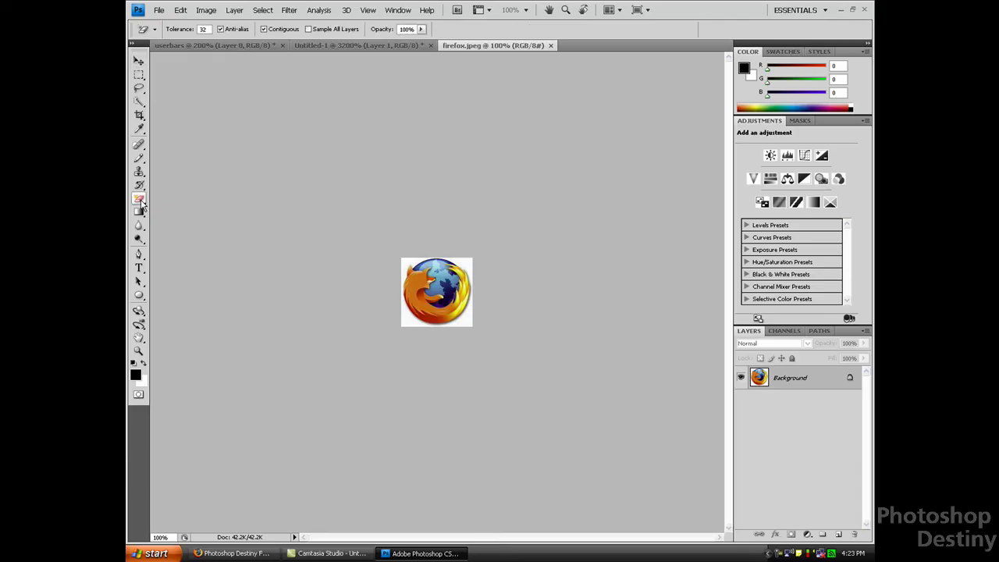
{"action": "left_click", "coordinate": [472, 319]}
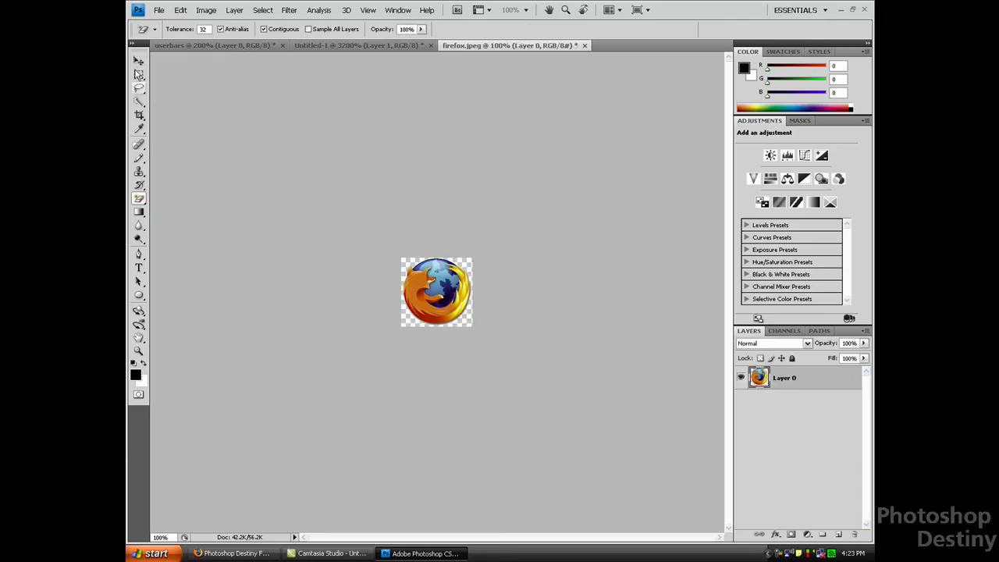
{"action": "left_click", "coordinate": [138, 61]}
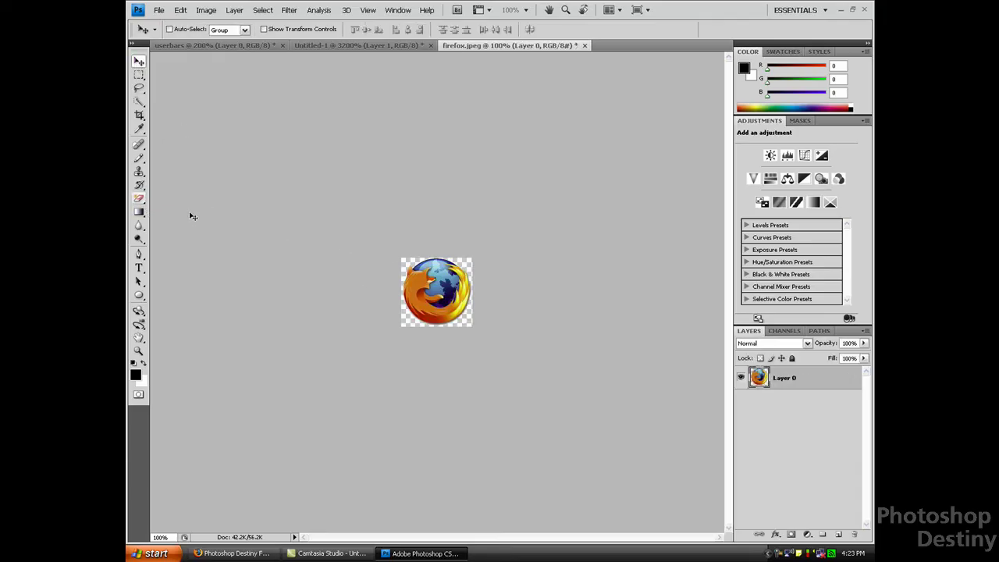
{"action": "left_click_drag", "start_coordinate": [441, 301], "coordinate": [416, 203]}
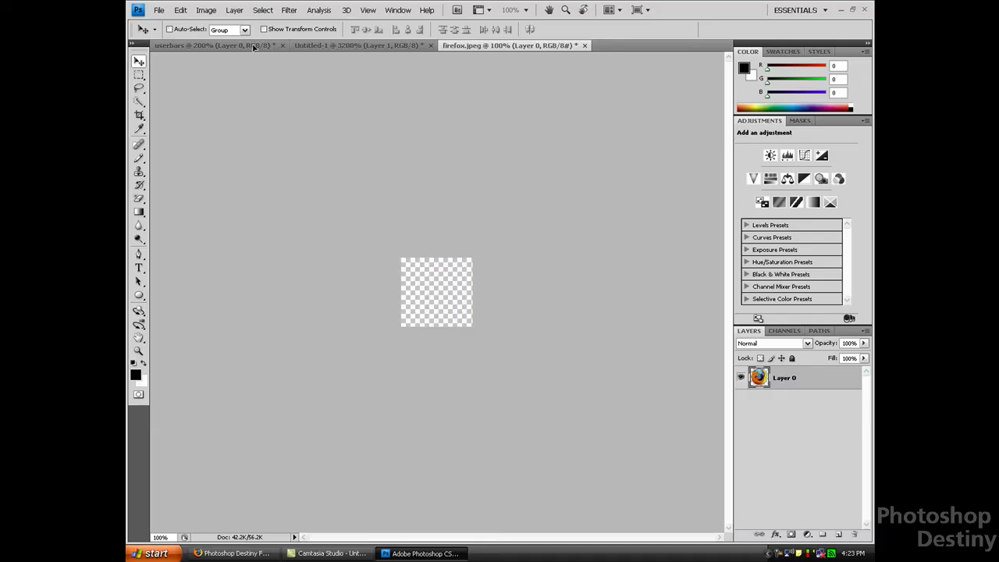
{"action": "left_click_drag", "start_coordinate": [254, 46], "coordinate": [285, 349]}
Step: Scale the Firefox logo to about 51% and nudge it into place near the bar's left end
{"action": "key", "text": "ctrl+t"}
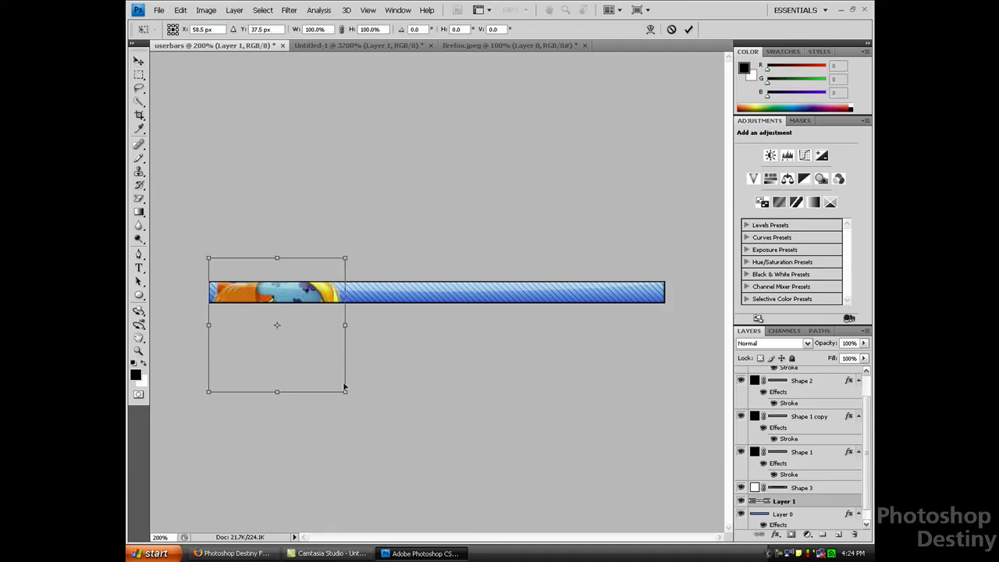
{"action": "left_click_drag", "start_coordinate": [345, 391], "coordinate": [266, 330]}
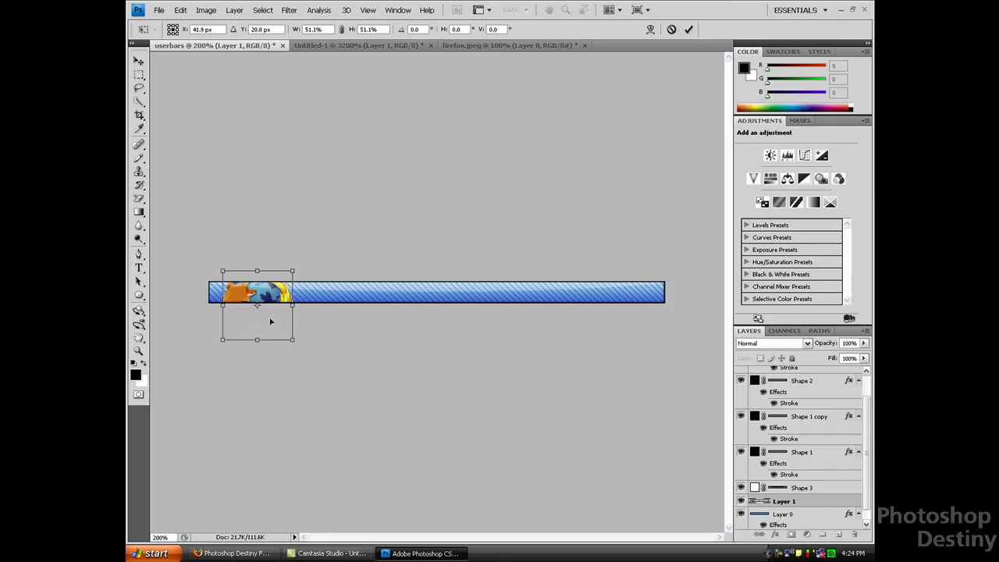
{"action": "key", "text": "Return"}
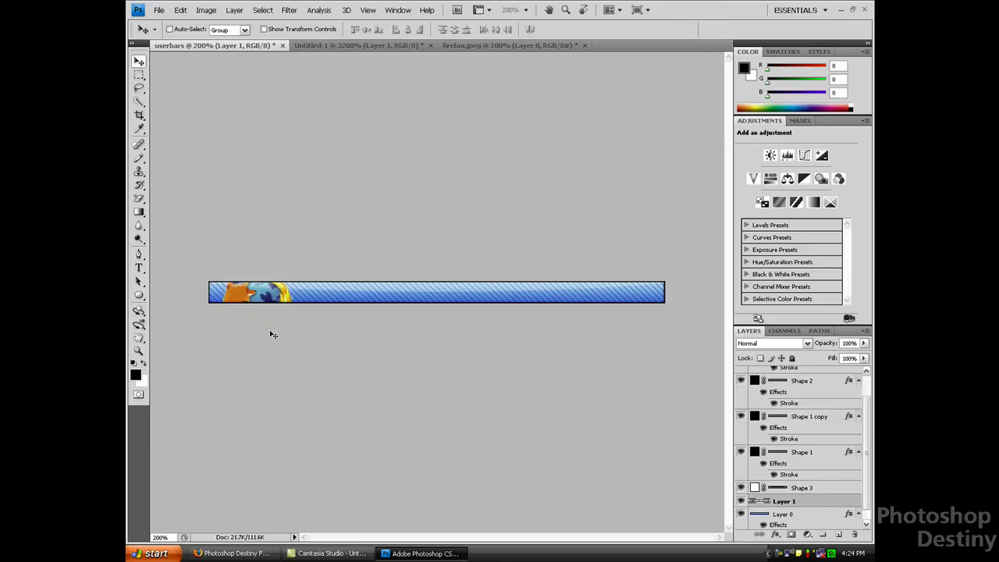
{"action": "mouse_move", "coordinate": [273, 335]}
{"action": "left_mouse_down"}
{"action": "mouse_move", "coordinate": [274, 295]}
{"action": "mouse_move", "coordinate": [272, 352]}
{"action": "mouse_move", "coordinate": [272, 315]}
{"action": "mouse_move", "coordinate": [266, 332]}
{"action": "left_mouse_up"}
{"action": "left_click_drag", "start_coordinate": [264, 303], "coordinate": [271, 302]}
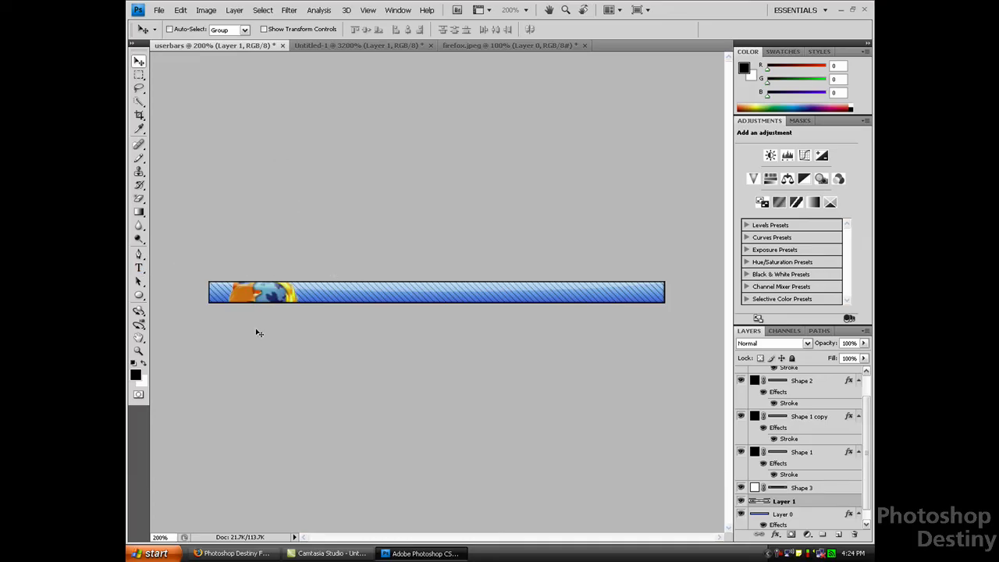
{"action": "left_click", "coordinate": [139, 268]}
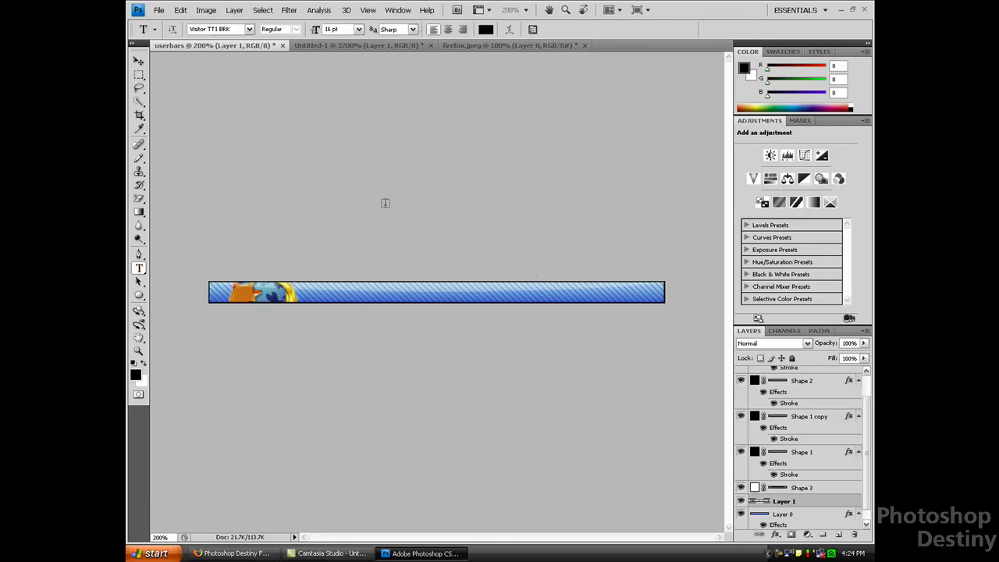
{"action": "left_click", "coordinate": [234, 552]}
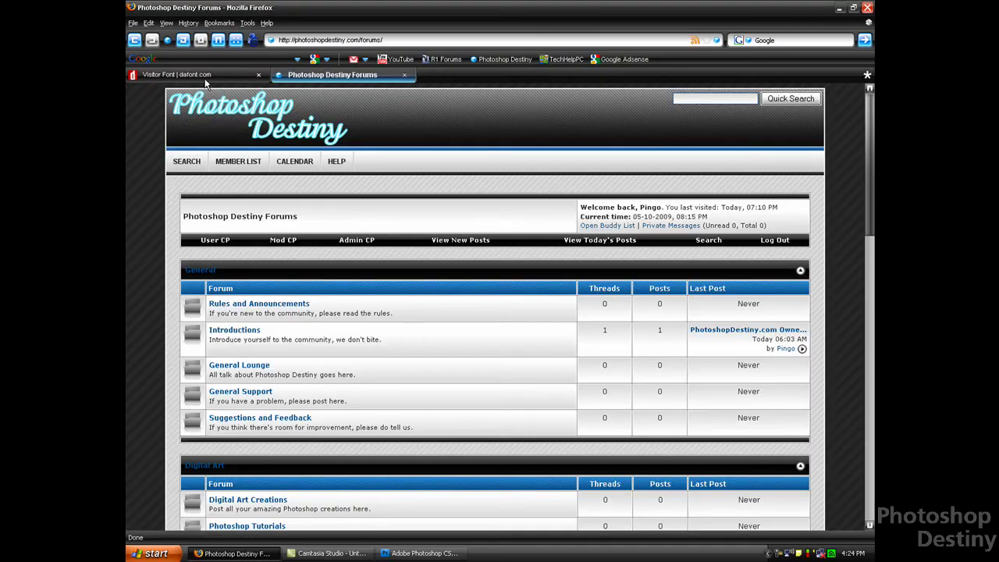
{"action": "left_click", "coordinate": [207, 77]}
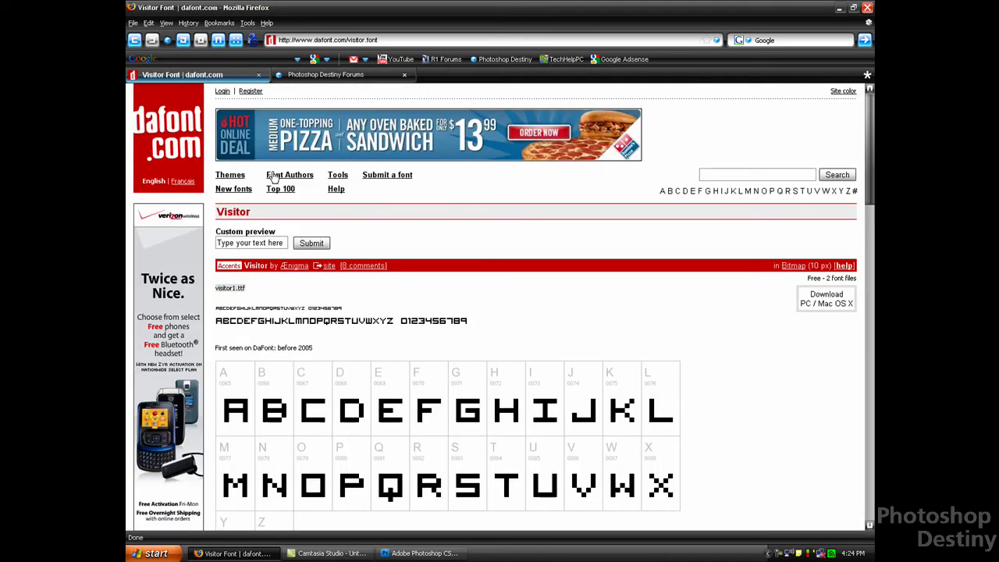
{"action": "scroll", "coordinate": [386, 225], "scroll_direction": "down", "scroll_amount": 4}
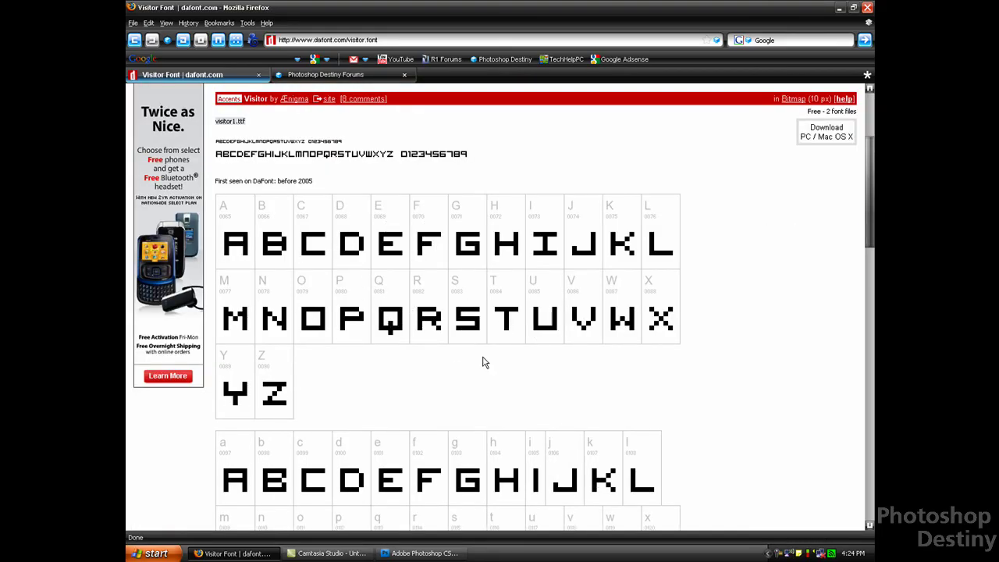
{"action": "left_click", "coordinate": [248, 552]}
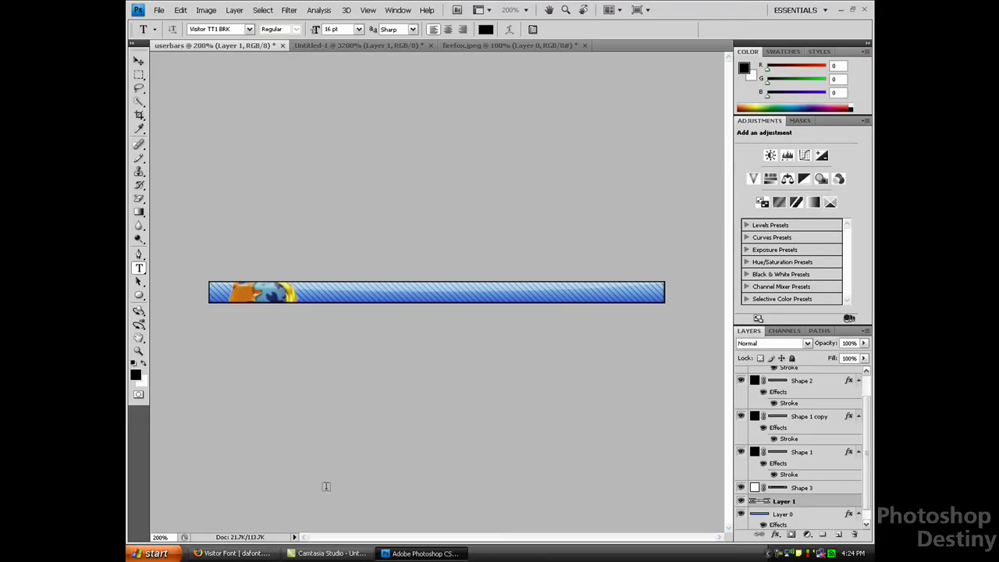
Step: Type FIREFOX USER in 16 pt Visitor TT1 BRK near the bar's right end and commit it
{"action": "left_click", "coordinate": [484, 294]}
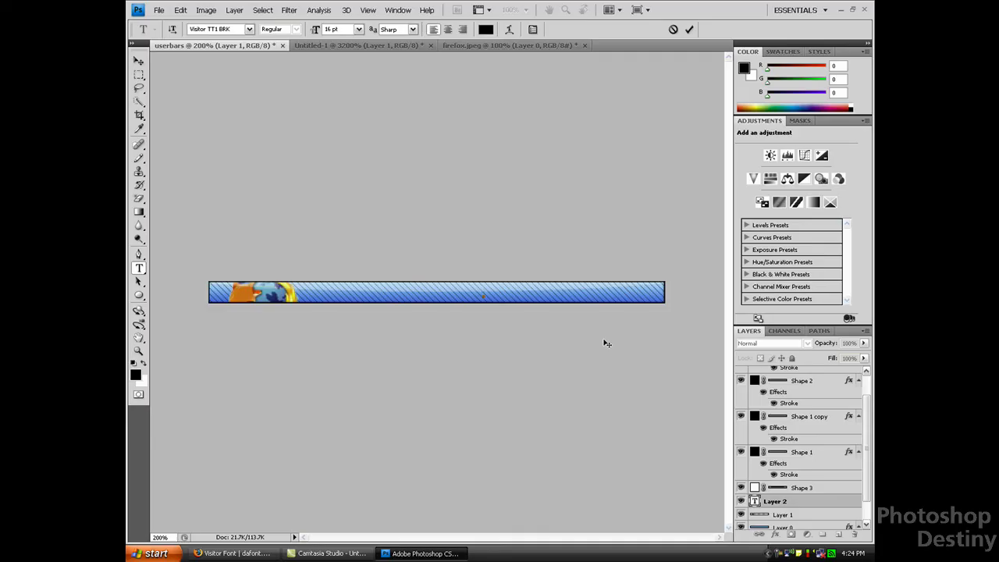
{"action": "type", "text": "FIREFO"}
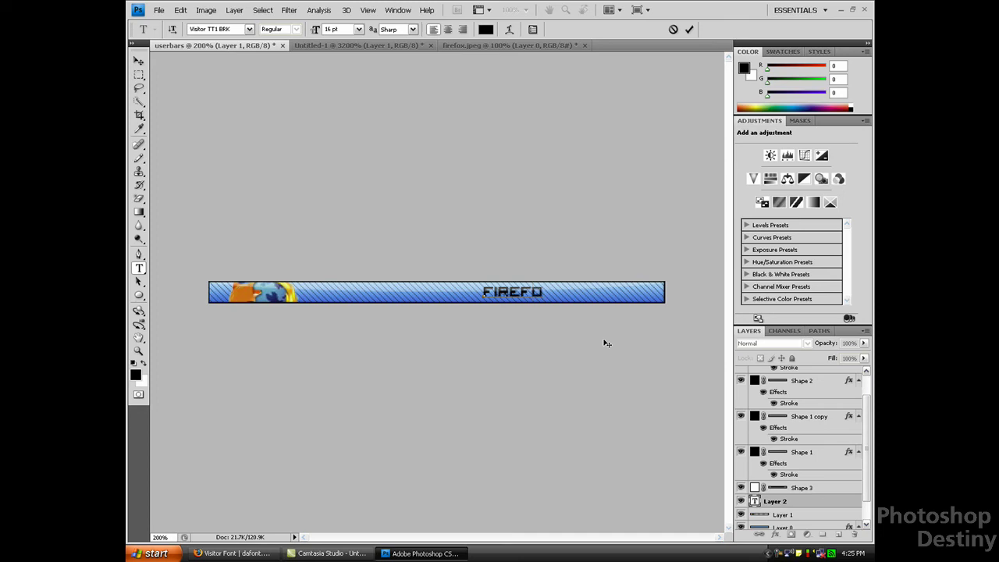
{"action": "type", "text": "X USER"}
{"action": "left_click_drag", "start_coordinate": [531, 382], "coordinate": [578, 386]}
{"action": "left_click", "coordinate": [137, 62]}
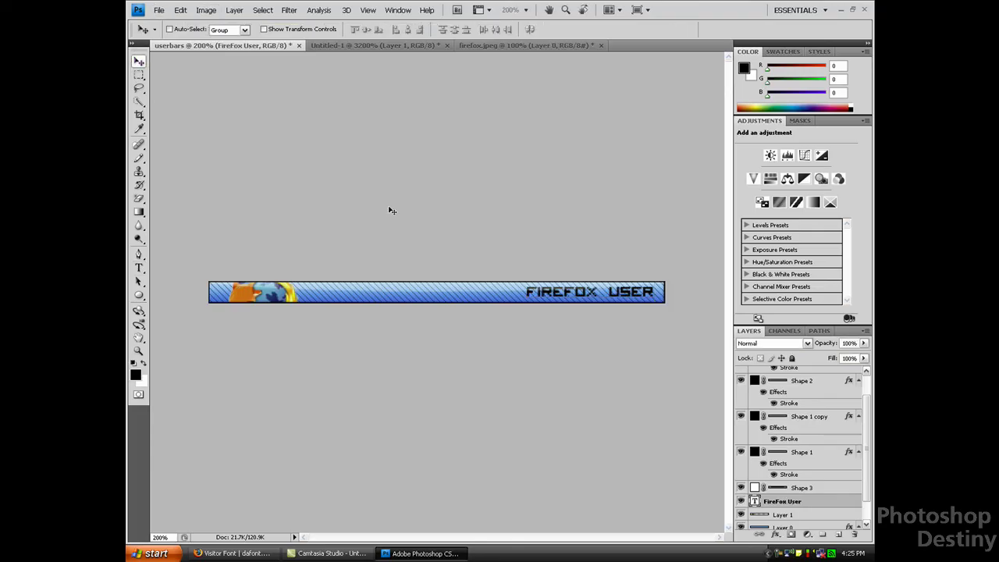
{"action": "key", "text": "Right"}
{"action": "key", "text": "Down"}
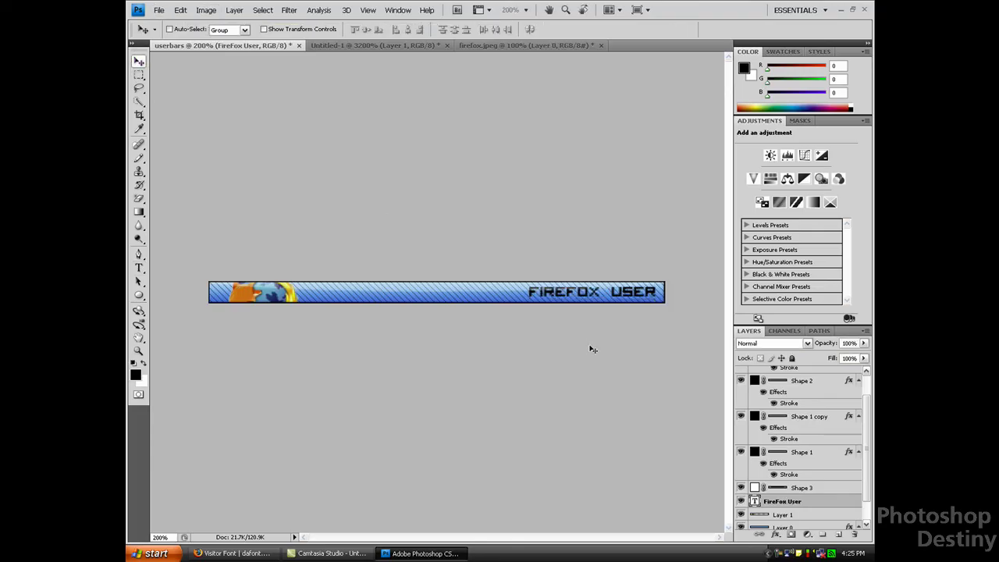
Step: Give the FireFox User text layer a white Color Overlay in its blending options
{"action": "right_click", "coordinate": [804, 501]}
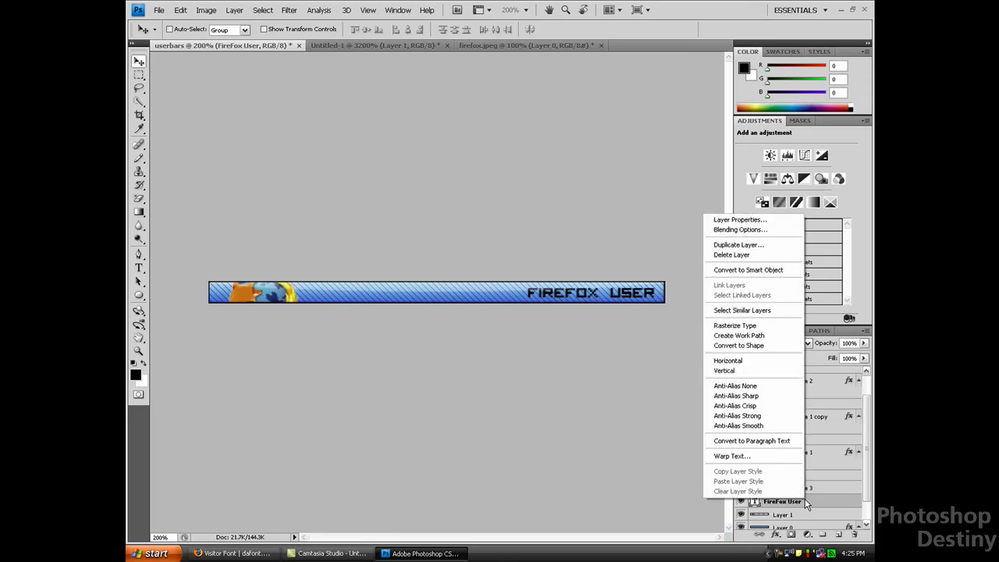
{"action": "left_click", "coordinate": [741, 230]}
{"action": "left_click", "coordinate": [547, 248]}
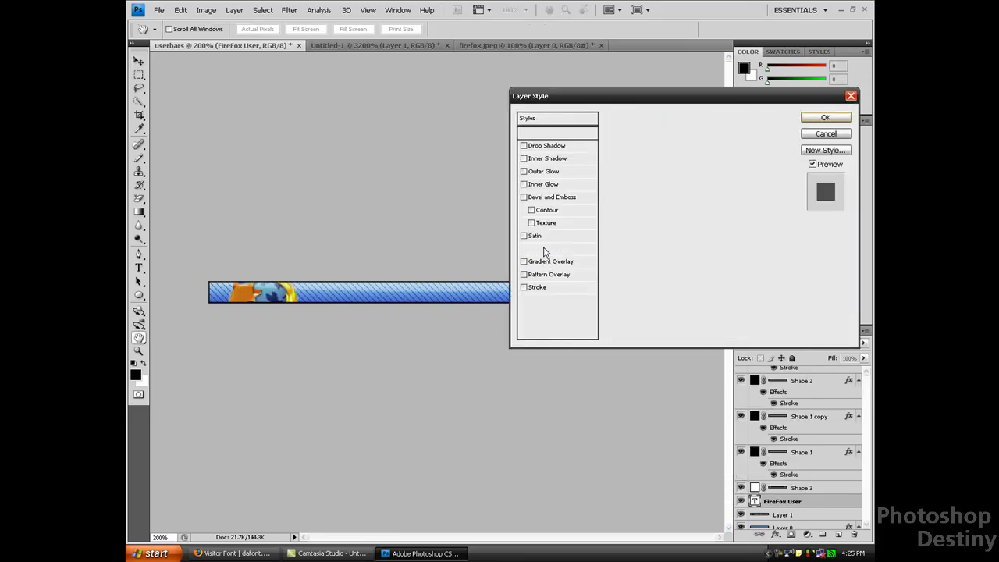
{"action": "left_click", "coordinate": [747, 141]}
{"action": "left_click_drag", "start_coordinate": [671, 187], "coordinate": [502, 52]}
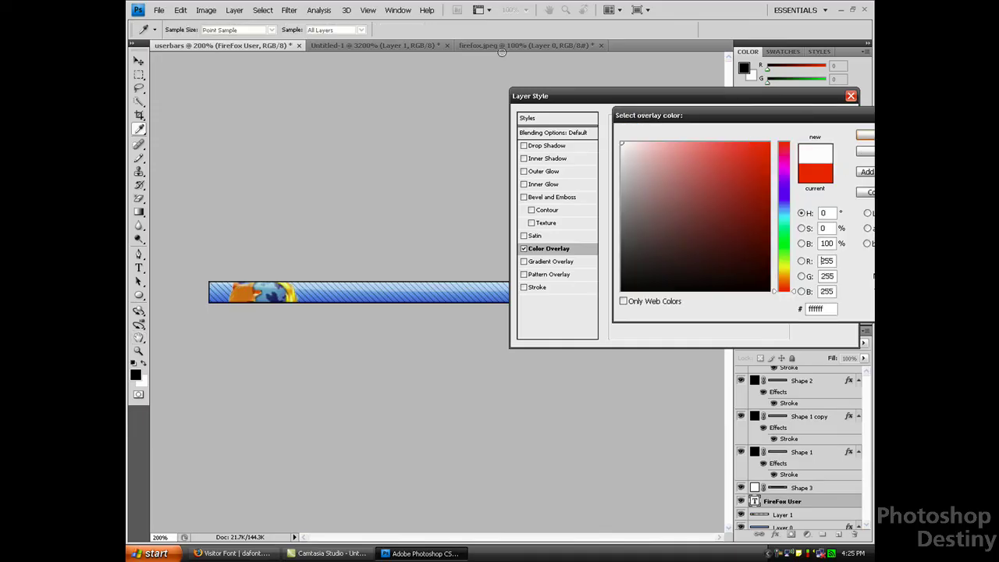
{"action": "left_click", "coordinate": [864, 135]}
{"action": "mouse_move", "coordinate": [827, 95]}
{"action": "left_mouse_down"}
{"action": "mouse_move", "coordinate": [351, 85]}
{"action": "mouse_move", "coordinate": [470, 146]}
{"action": "left_mouse_up"}
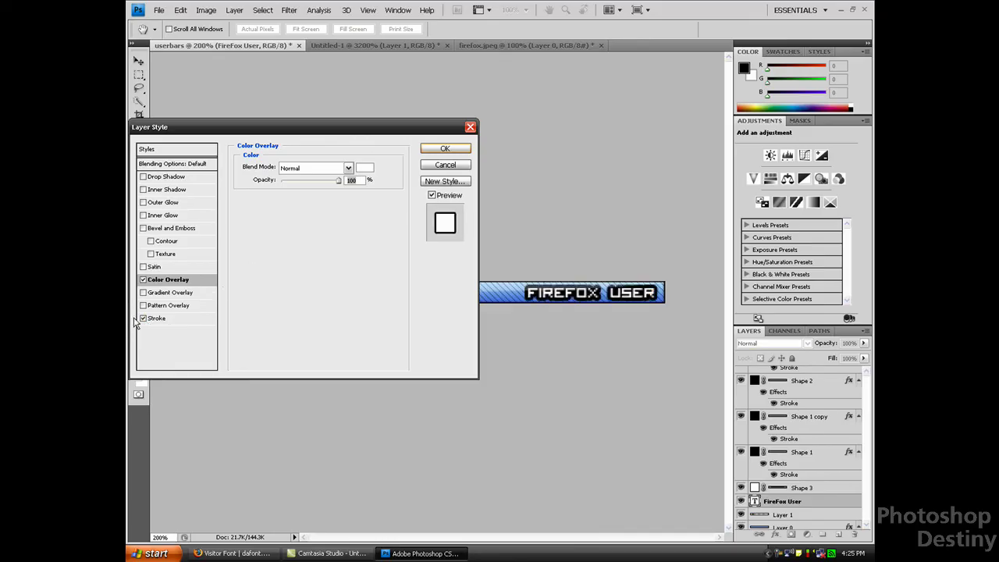
Step: Add a 1 px Stroke outline and apply the layer style
{"action": "left_click", "coordinate": [157, 320]}
{"action": "left_click_drag", "start_coordinate": [283, 166], "coordinate": [278, 167]}
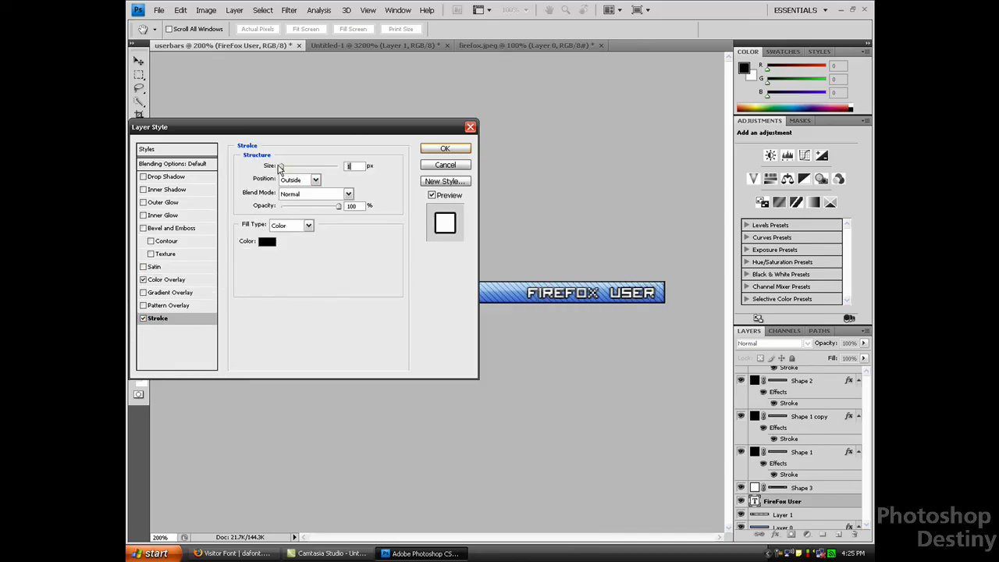
{"action": "left_click", "coordinate": [447, 150]}
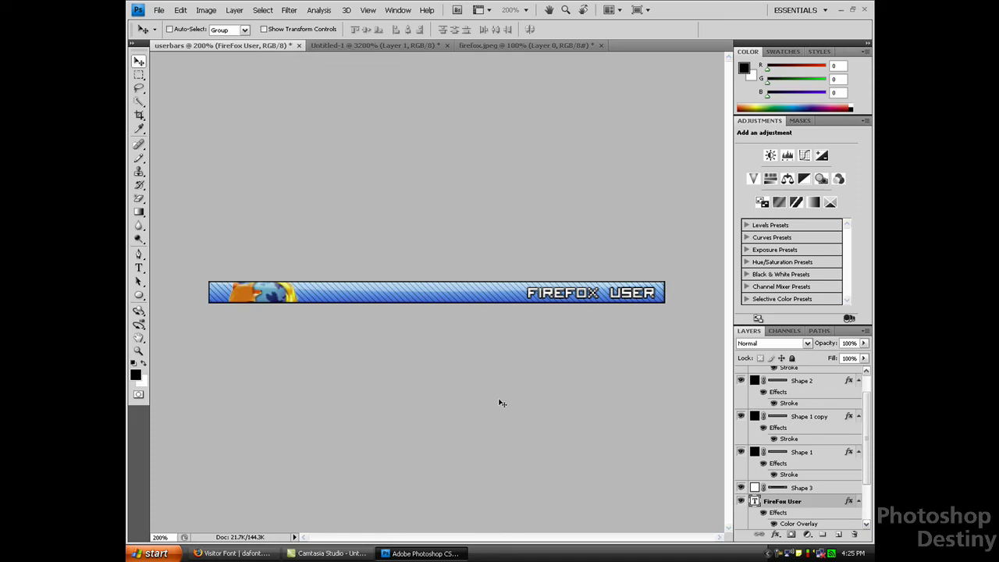
Step: Open the saved userbar image in Picture and Fax Viewer and arrange it beside Photoshop for comparison
{"action": "key", "text": "super+d"}
{"action": "double_click", "coordinate": [195, 518]}
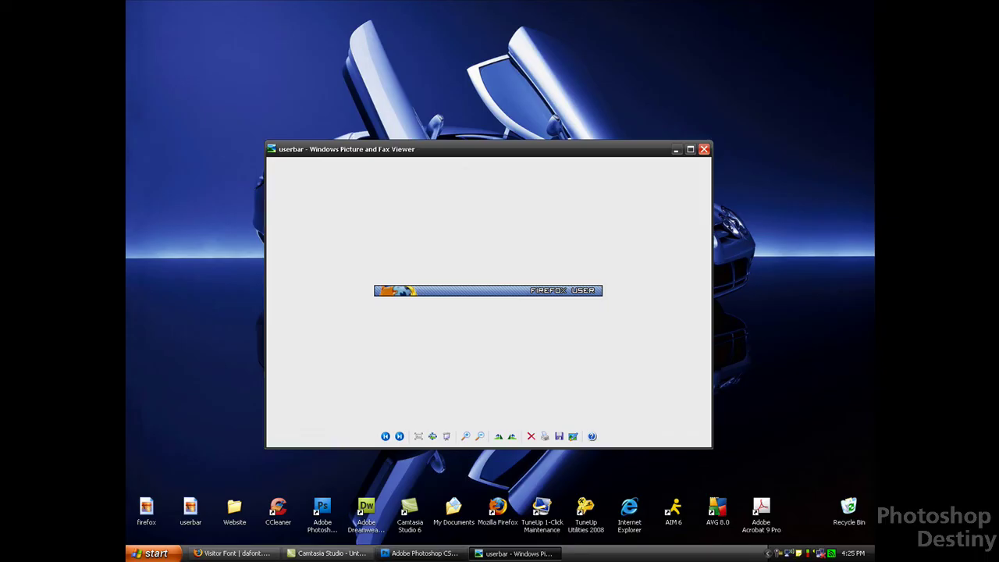
{"action": "left_click", "coordinate": [425, 553]}
{"action": "left_click", "coordinate": [494, 554]}
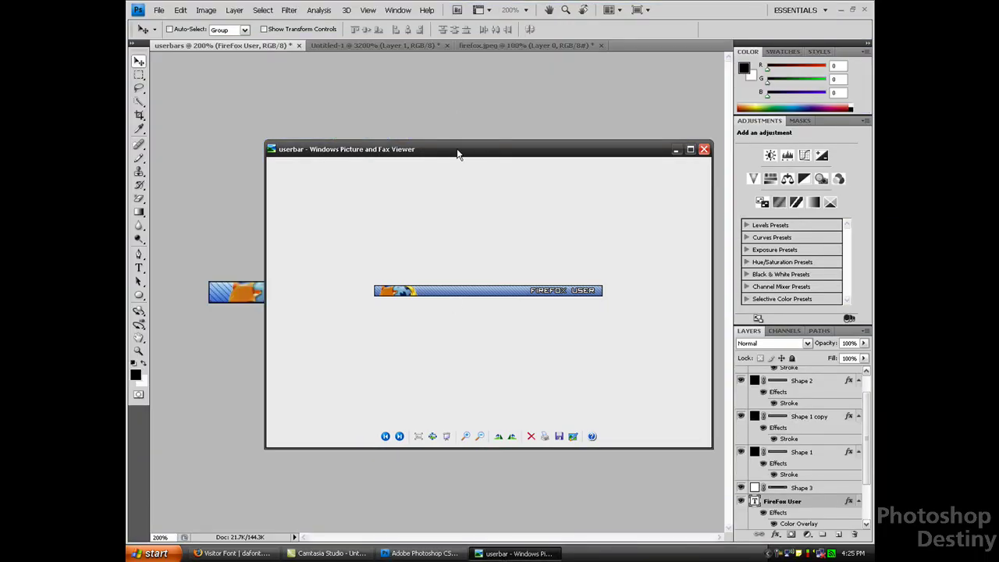
{"action": "left_click_drag", "start_coordinate": [461, 153], "coordinate": [388, 8]}
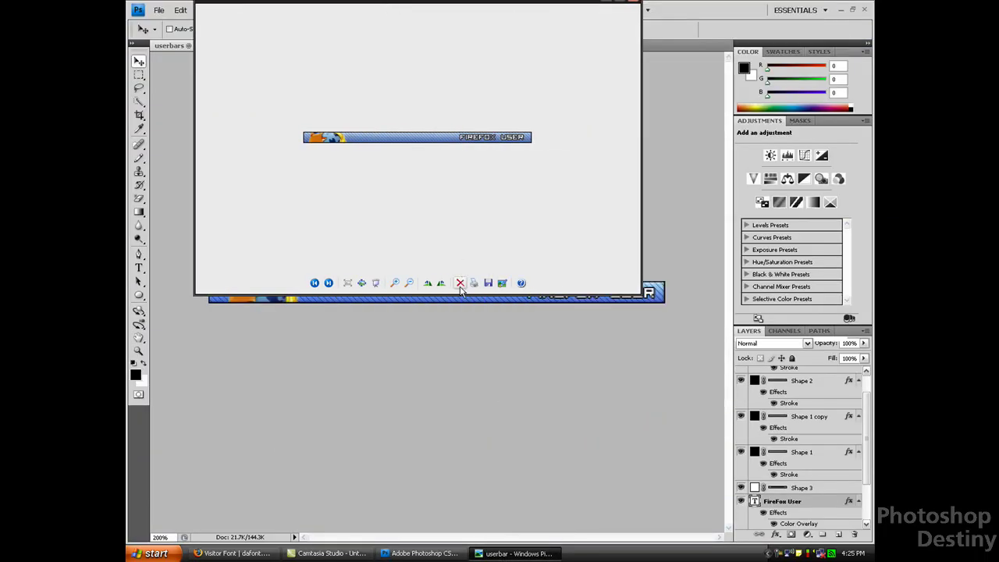
{"action": "left_click", "coordinate": [640, 295]}
{"action": "key", "text": "alt+Tab"}
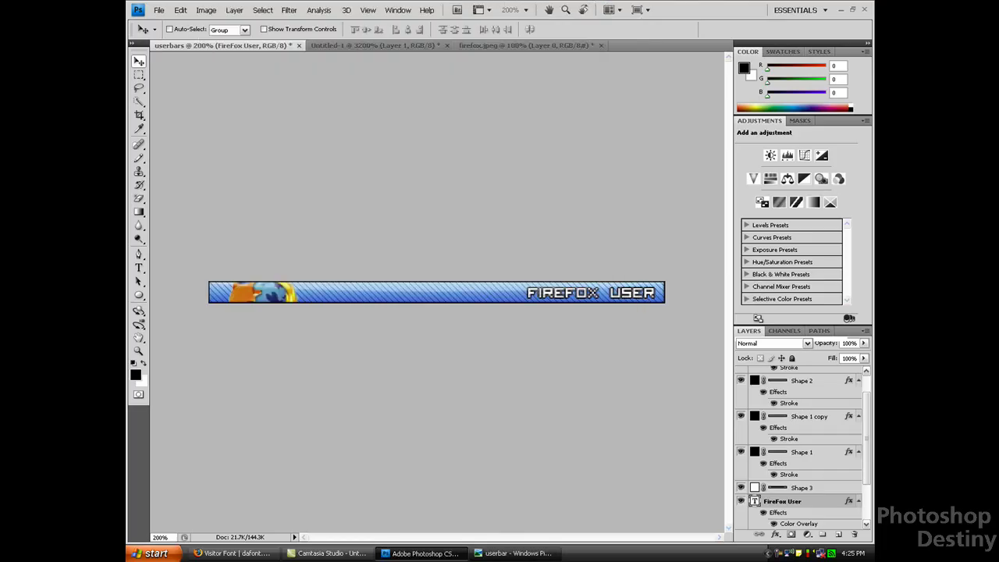
{"action": "left_click_drag", "start_coordinate": [642, 168], "coordinate": [504, 219]}
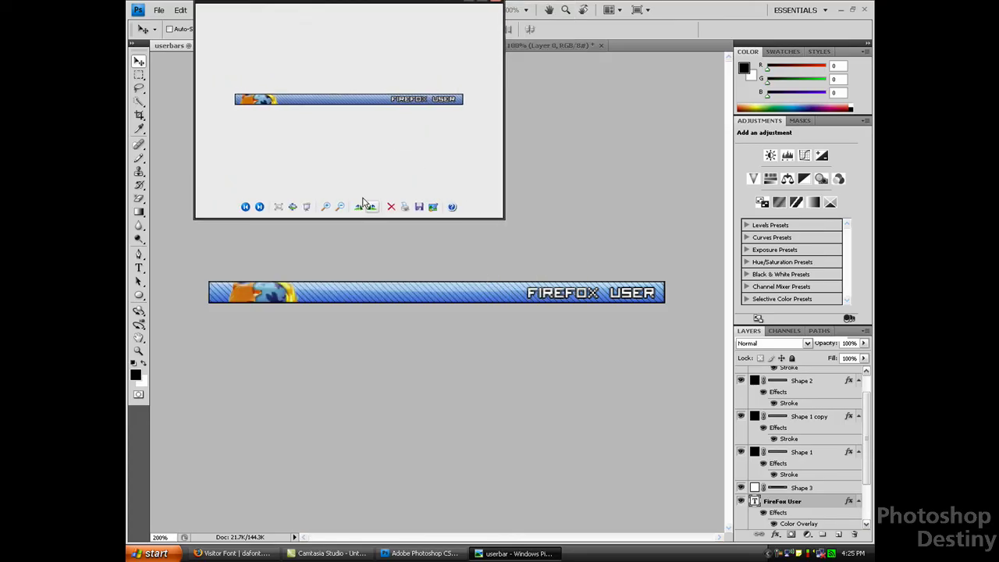
{"action": "left_click_drag", "start_coordinate": [344, 5], "coordinate": [424, 43]}
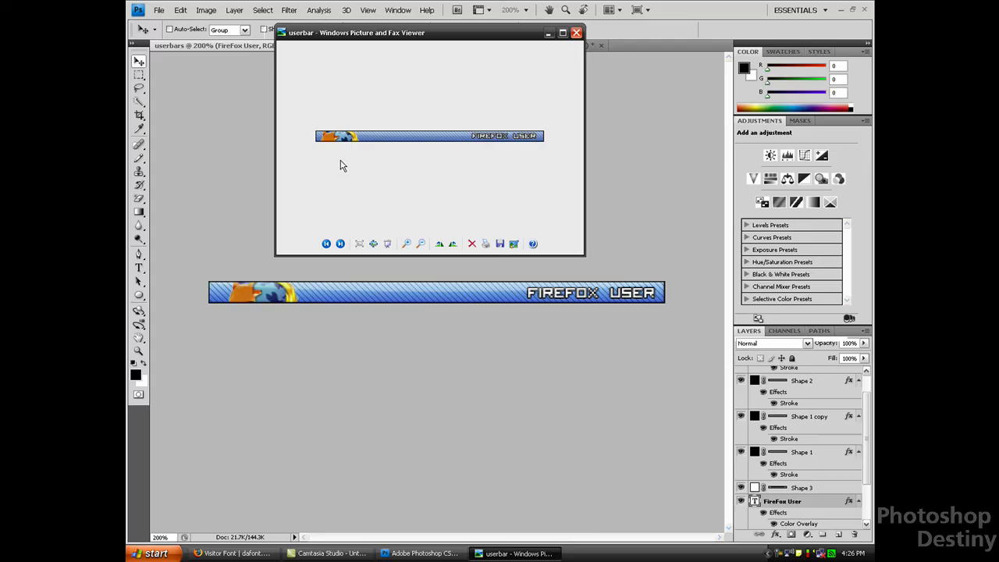
{"action": "left_click_drag", "start_coordinate": [501, 37], "coordinate": [533, 104]}
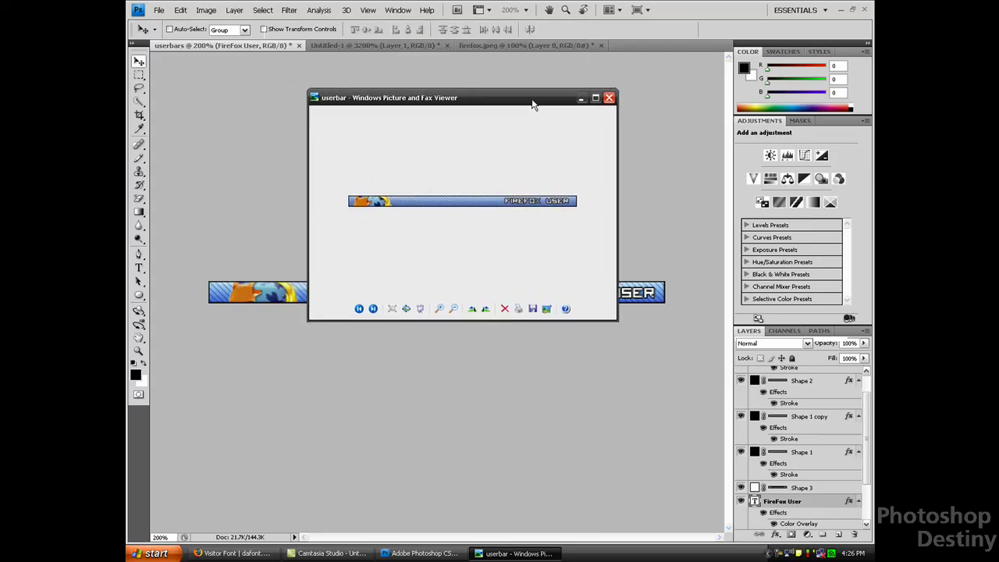
Step: Close the image viewer and minimize Photoshop to return to the desktop
{"action": "left_click", "coordinate": [608, 98]}
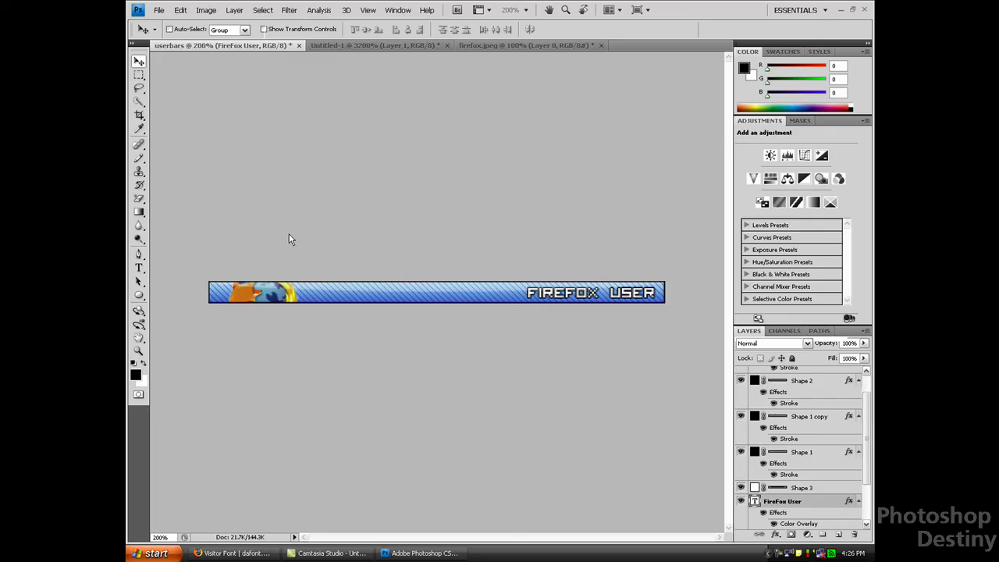
{"action": "left_click", "coordinate": [841, 10]}
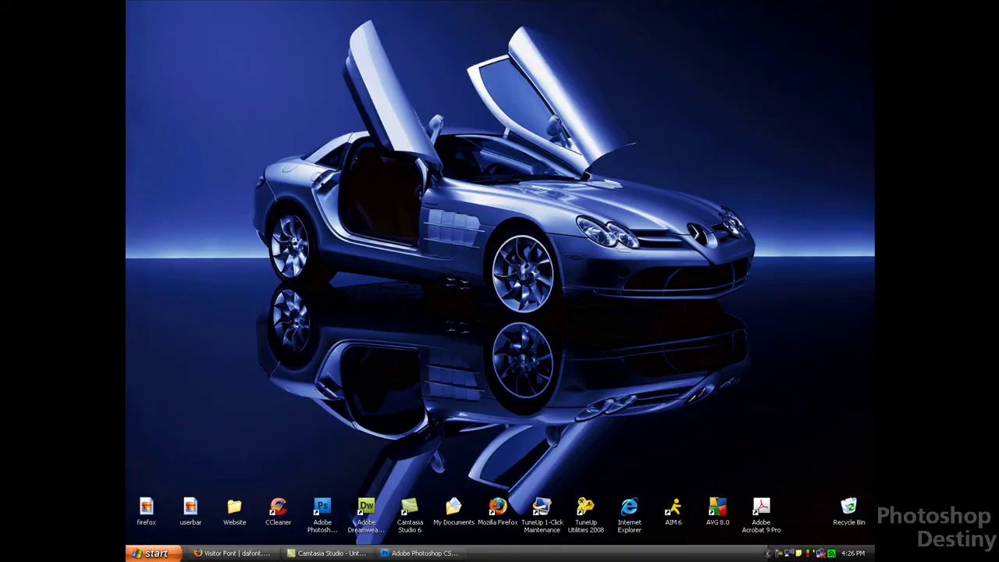
{"action": "left_click", "coordinate": [148, 554]}
{"action": "key", "text": "Escape"}
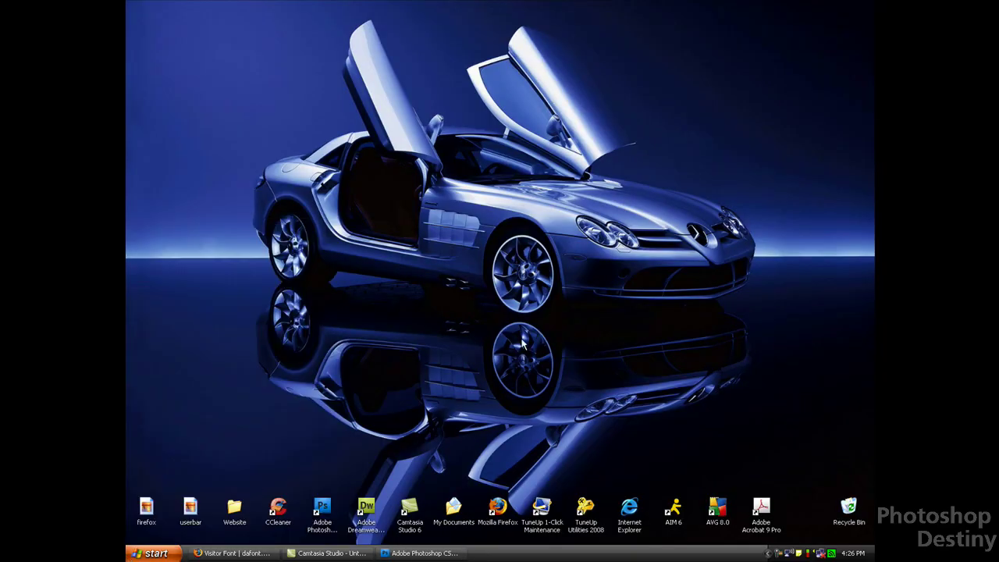